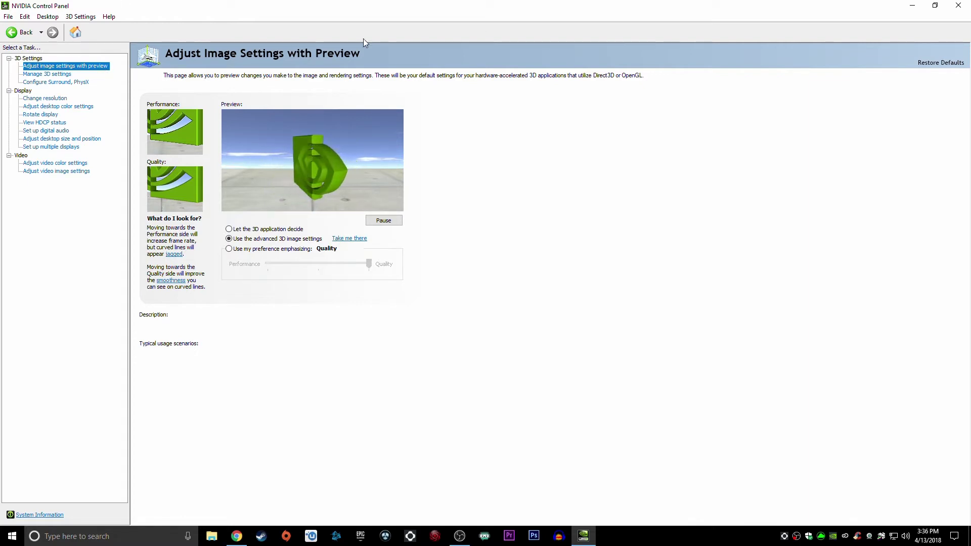
Step: Clear the view to the desktop, open the NVIDIA Control Panel from there and go to the Manage 3D settings page
click(912, 5)
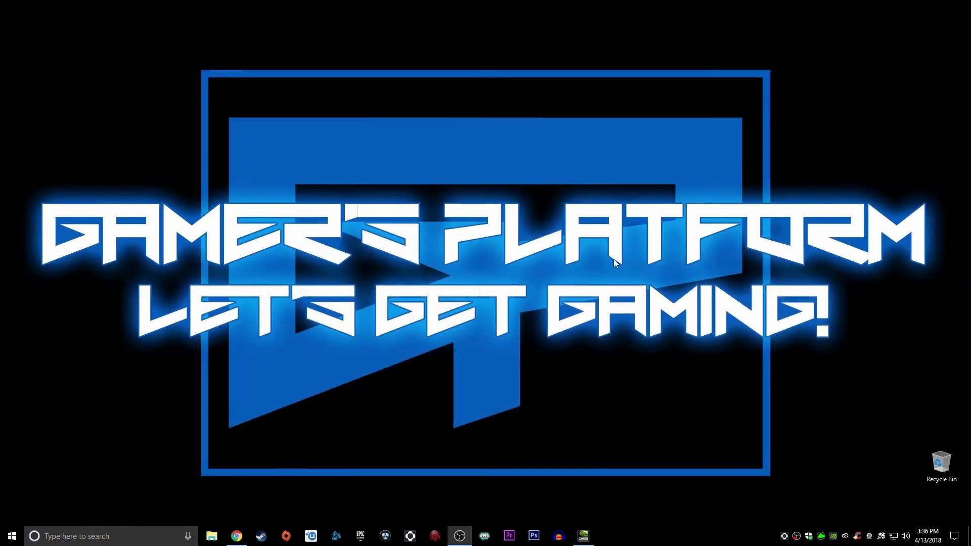
right_click(561, 198)
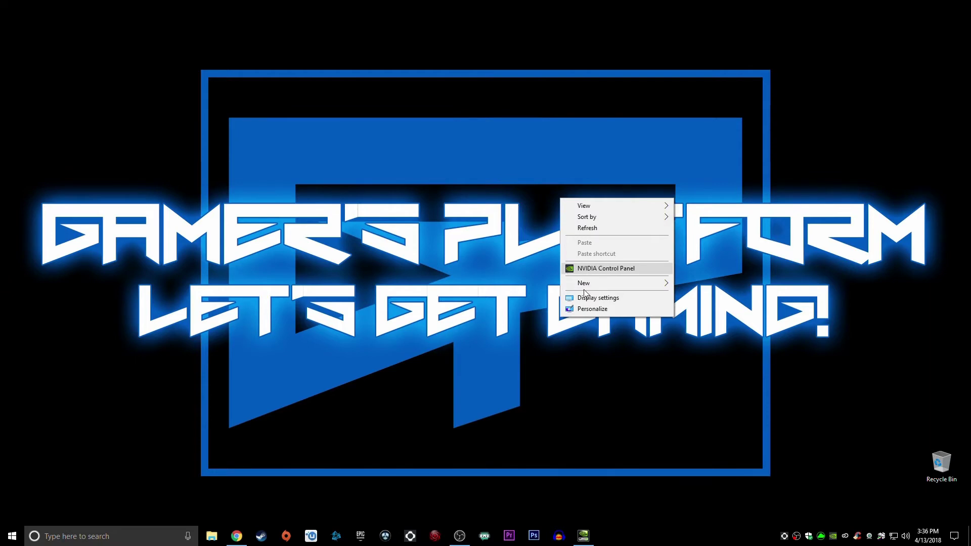
click(586, 269)
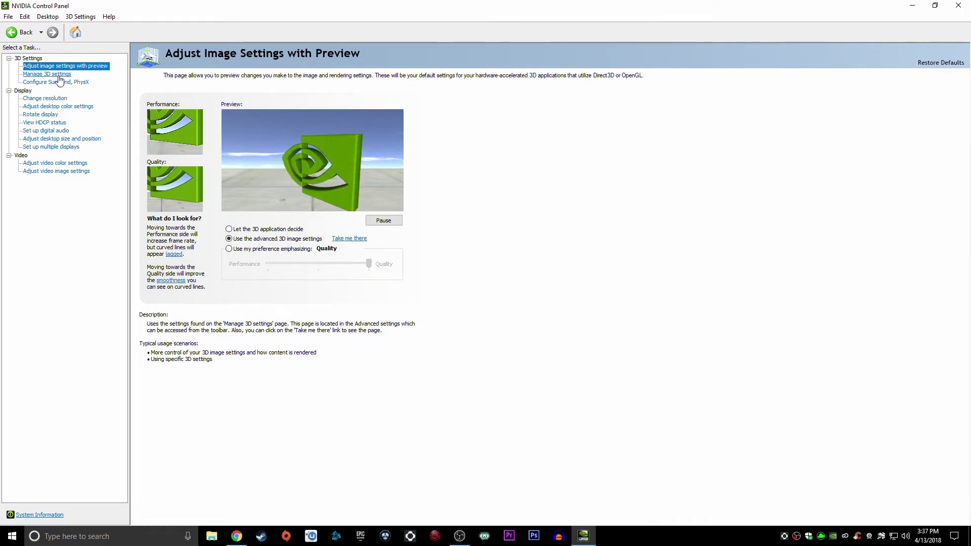
click(34, 74)
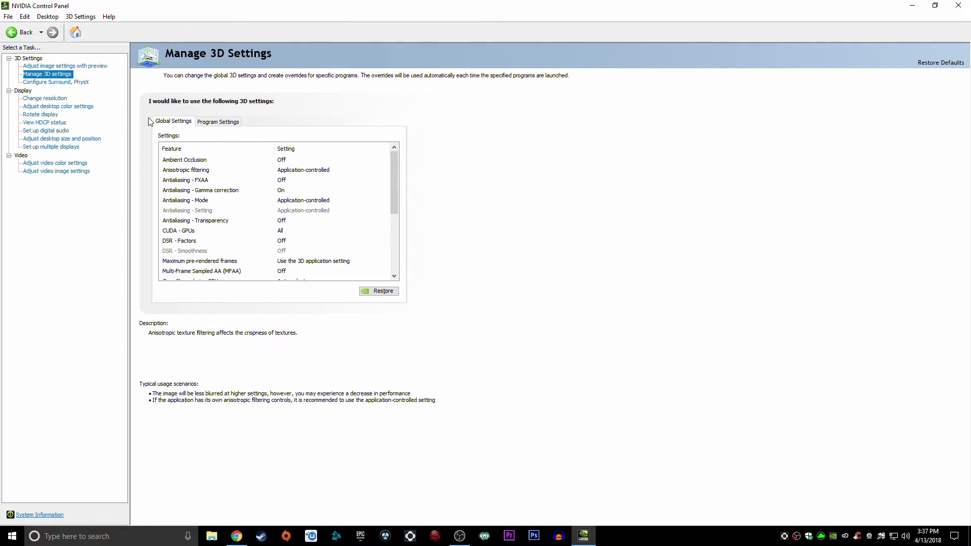
Step: Examine the per-program 3D settings and return to the global settings
click(203, 123)
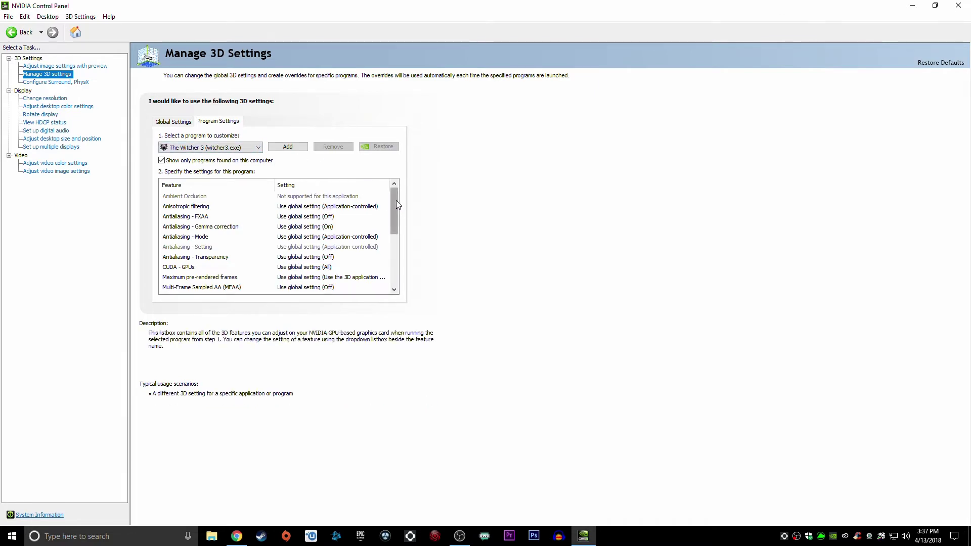
mouse_move(396, 200)
mouse_down()
mouse_move(400, 268)
mouse_move(397, 199)
mouse_up()
click(175, 122)
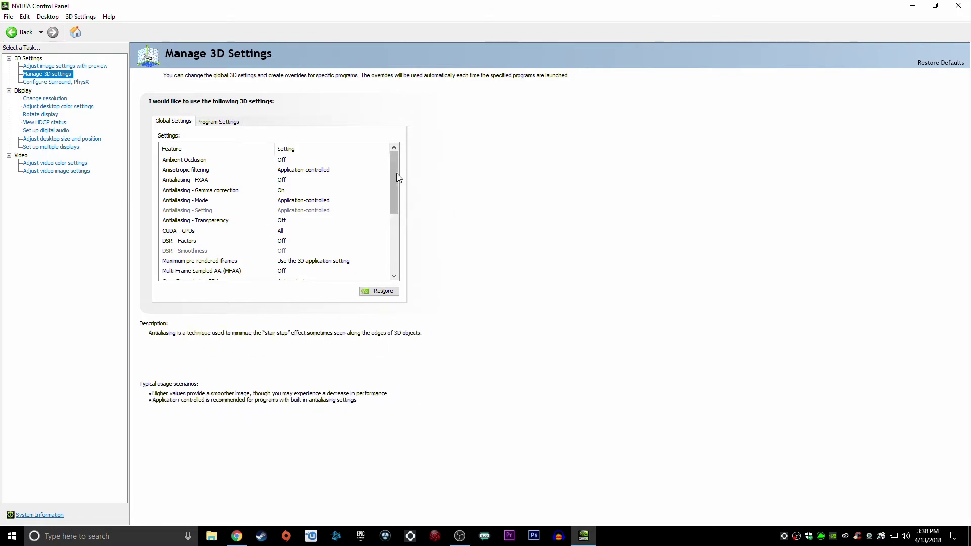
Step: Set the global Maximum pre-rendered frames to 1
drag(397, 174, 400, 199)
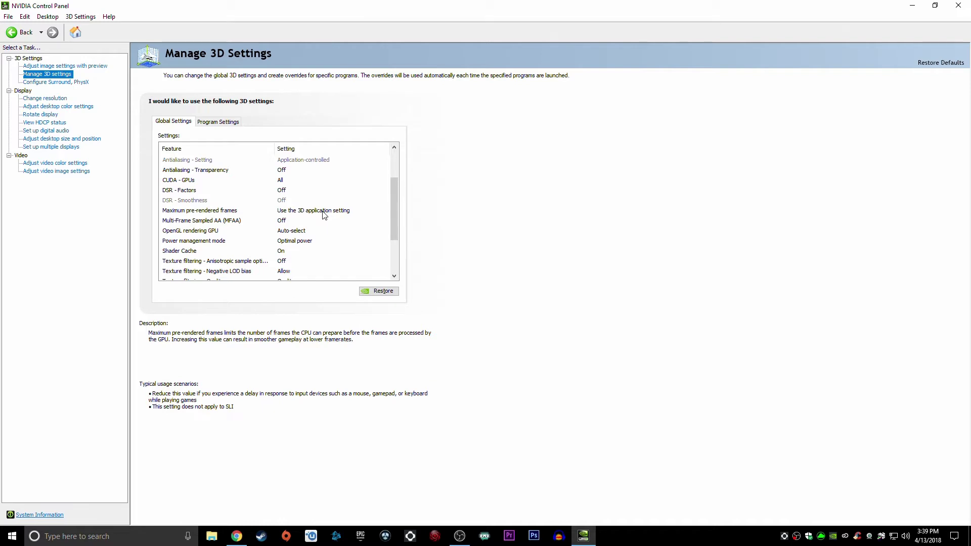
click(323, 212)
click(316, 210)
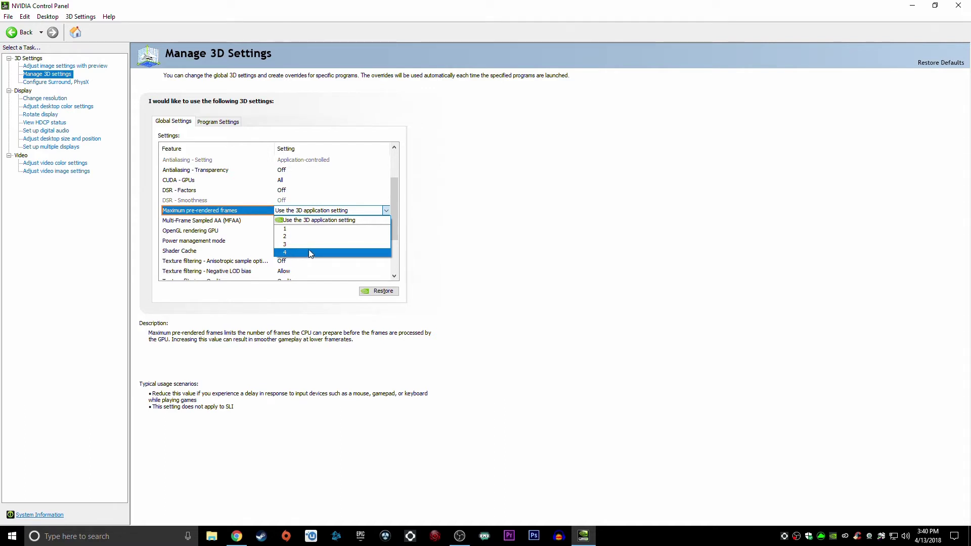
click(289, 230)
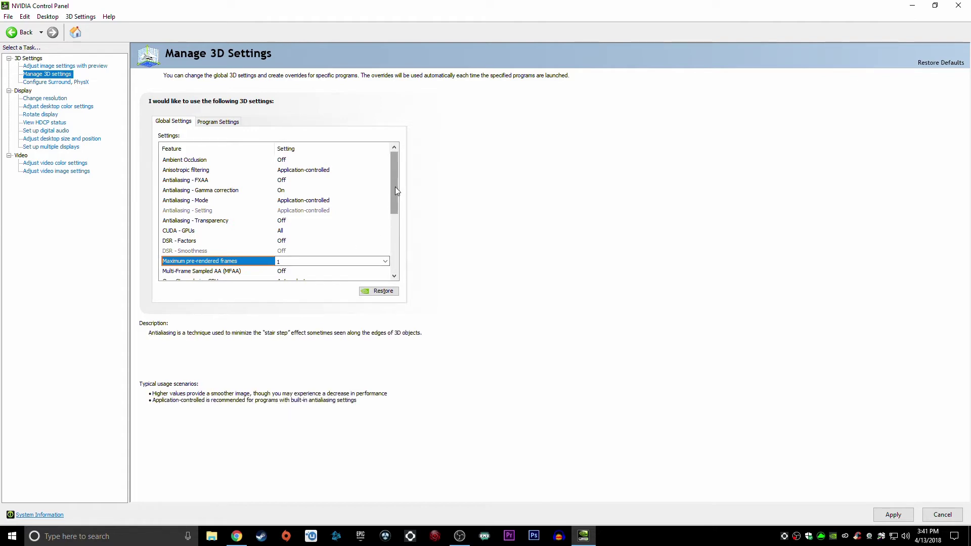
Step: Set the global Power management mode to Prefer maximum performance
drag(395, 186, 398, 220)
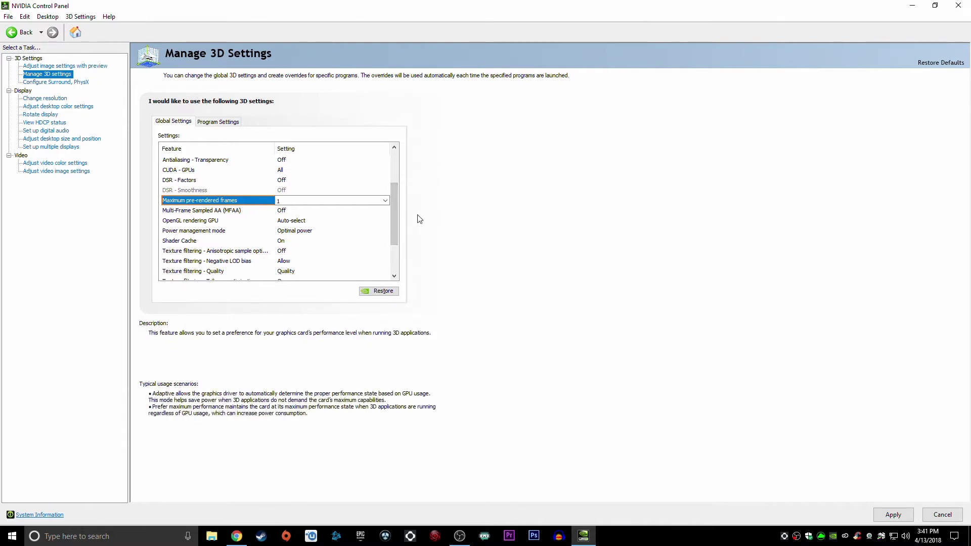
mouse_move(396, 205)
mouse_down()
mouse_move(397, 236)
mouse_move(397, 222)
mouse_up()
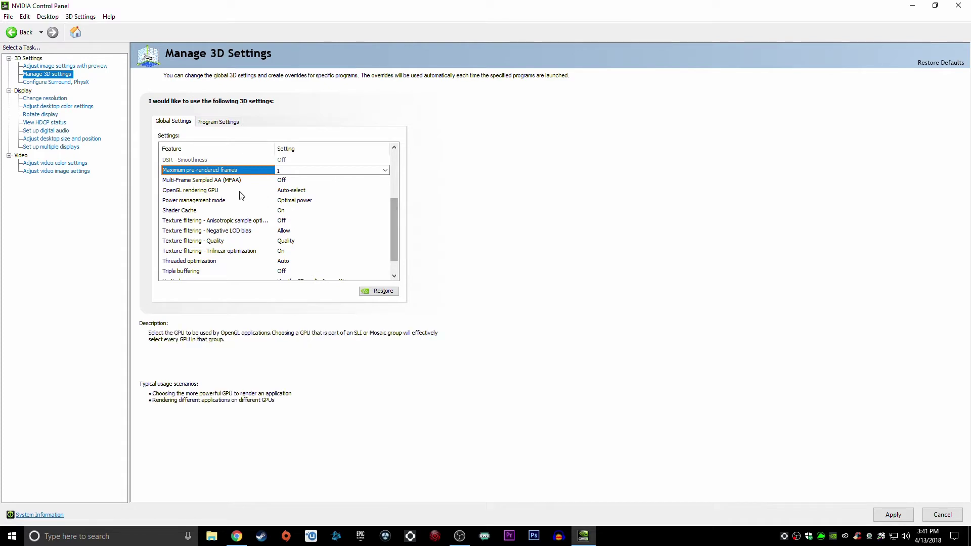
click(297, 204)
click(297, 205)
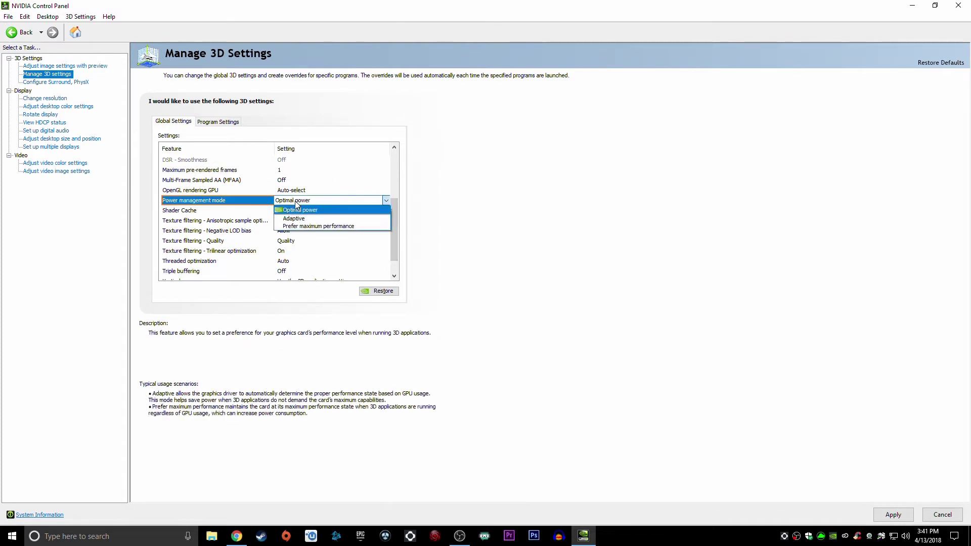
click(300, 228)
click(299, 228)
Step: Set the global Threaded optimization feature to On
scroll(336, 225, up, 2)
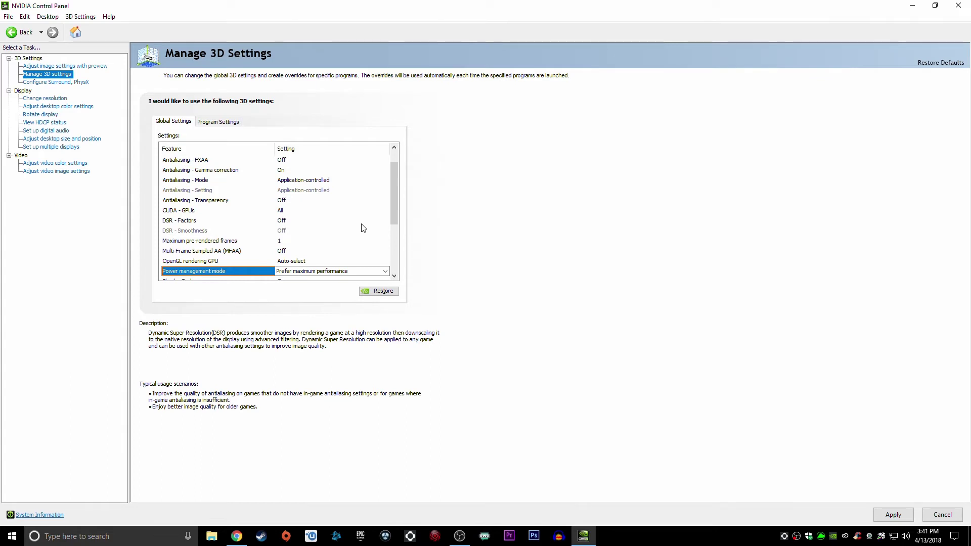
drag(398, 208, 395, 259)
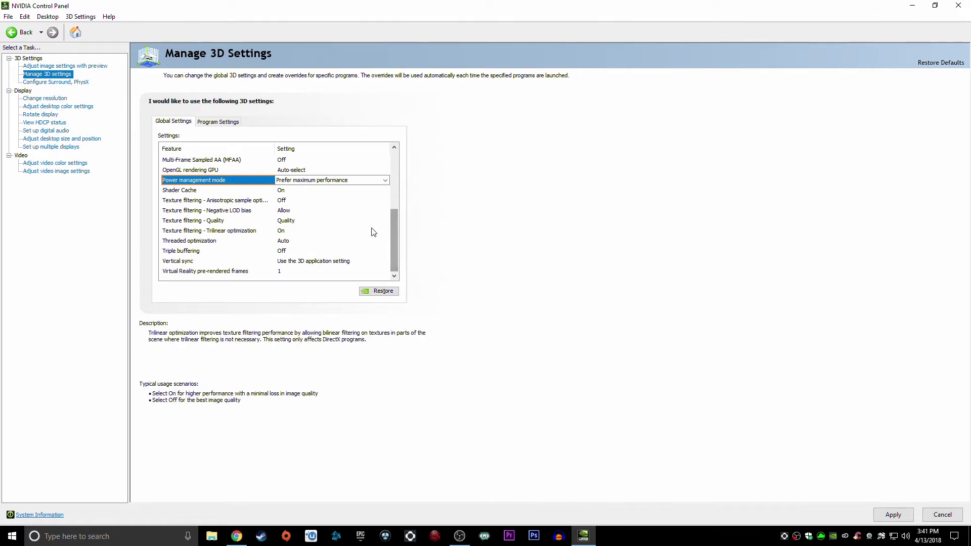
click(284, 242)
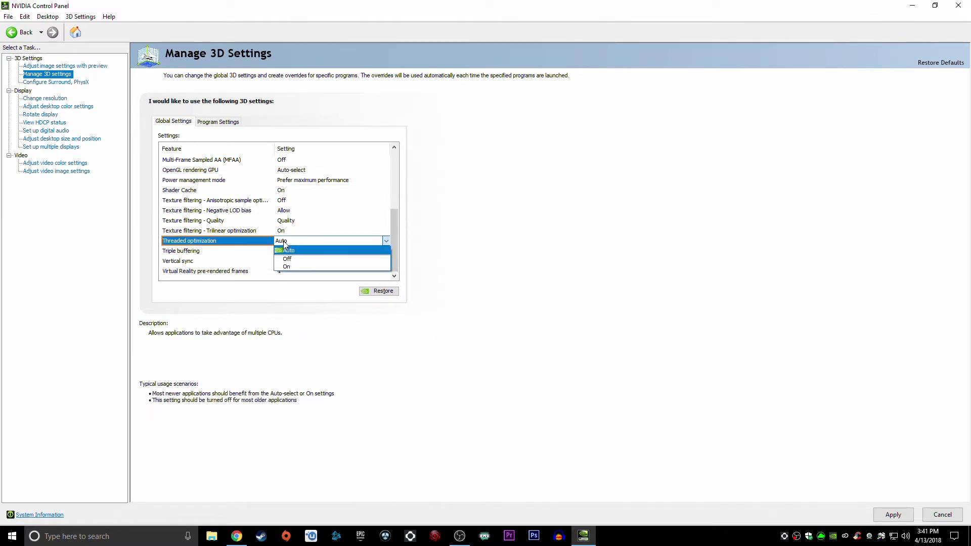
click(287, 266)
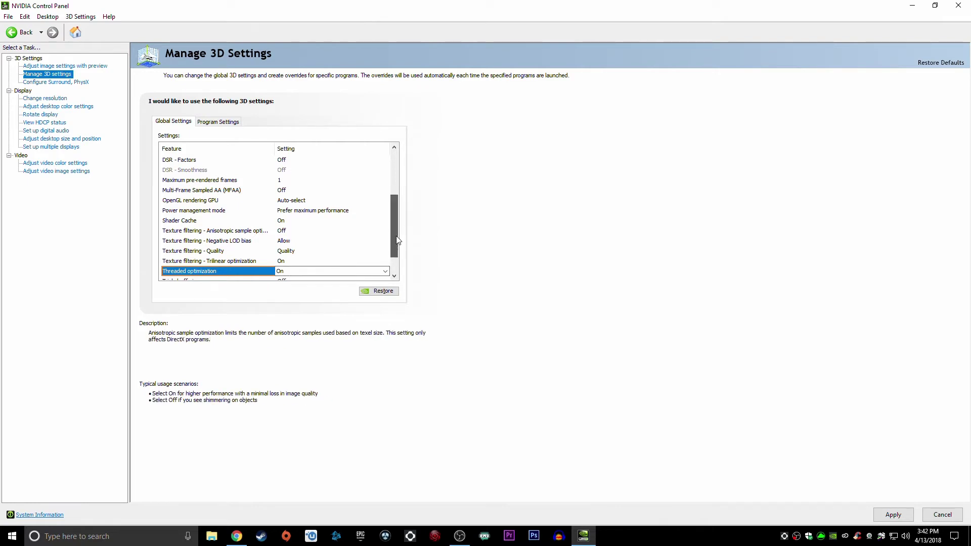
Step: Set the global Vertical sync feature to On
scroll(393, 248, down, 1)
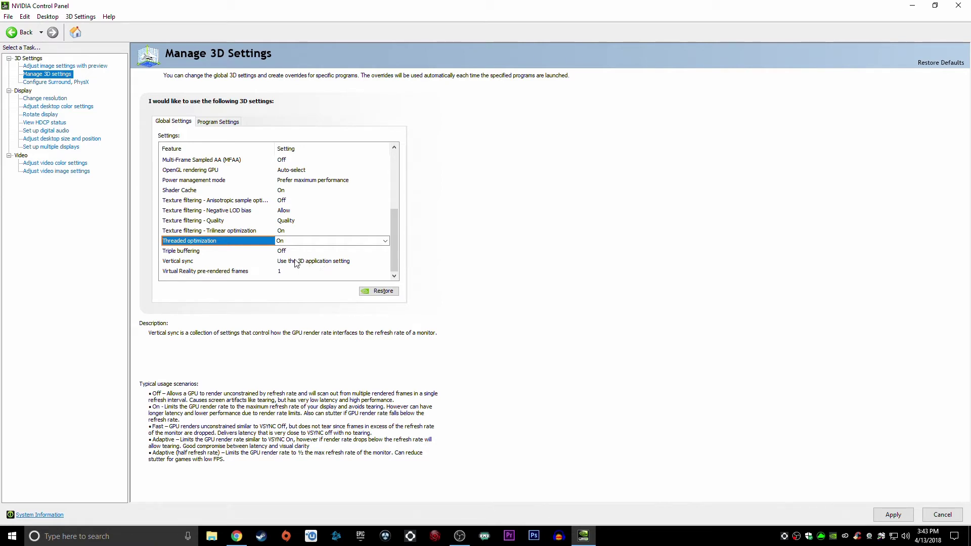
click(328, 262)
click(329, 261)
click(304, 289)
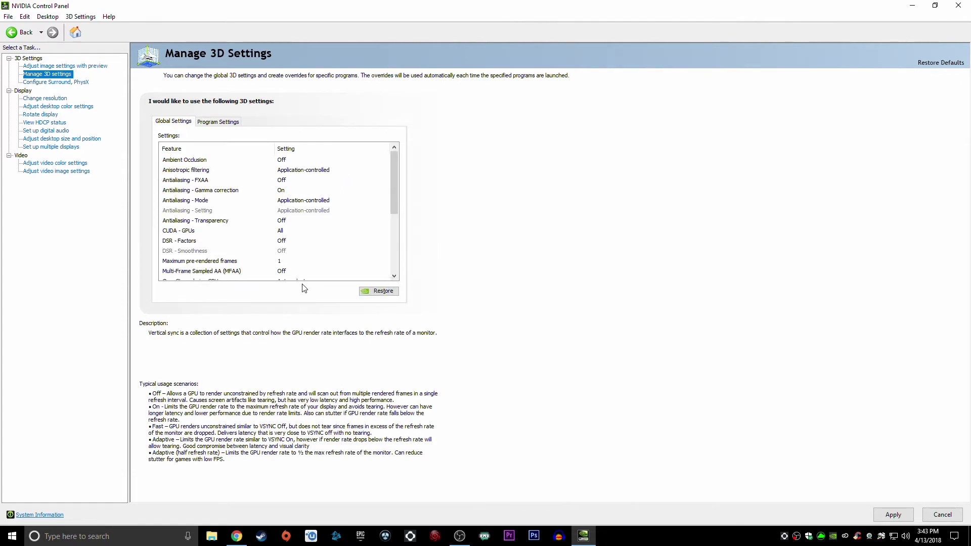
click(303, 271)
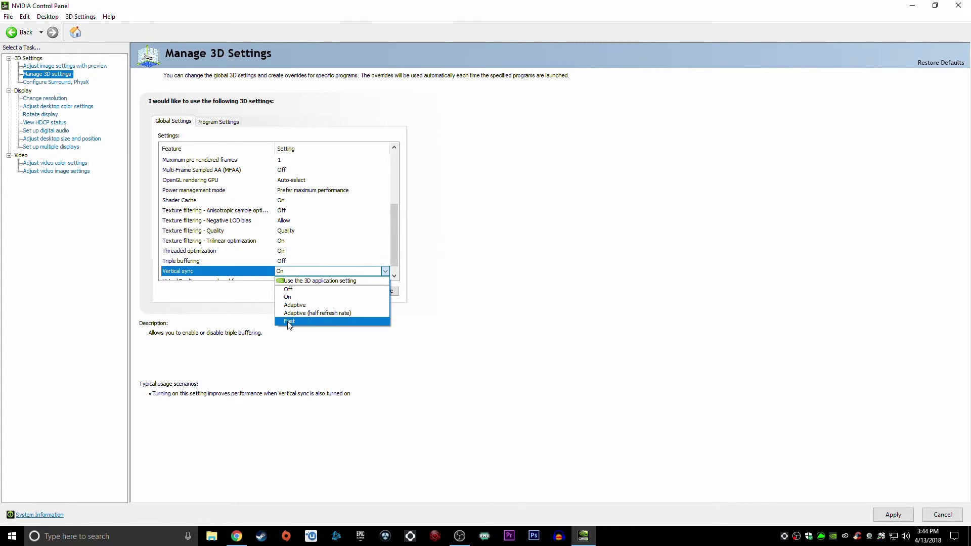
click(297, 298)
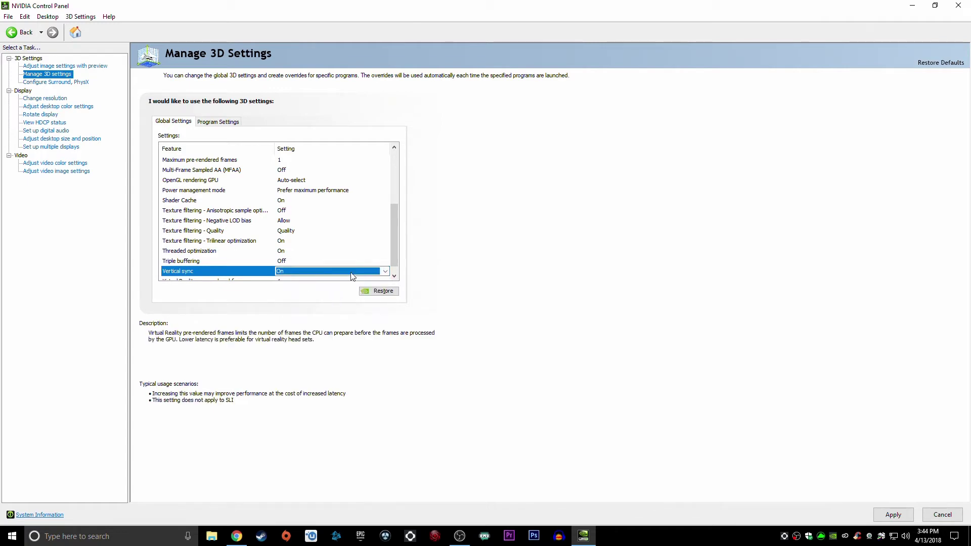
Step: Set the global Triple buffering feature to On and apply the changed 3D settings
click(394, 274)
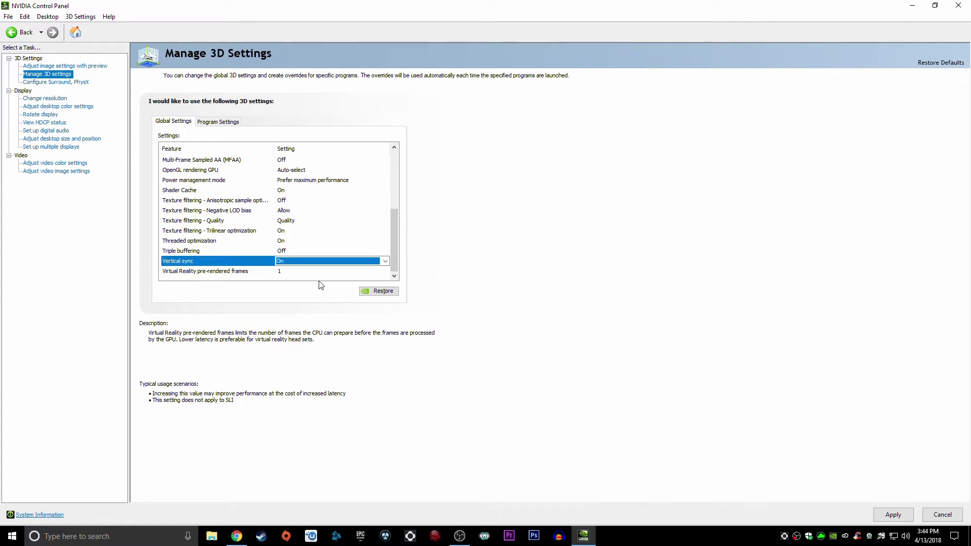
click(285, 251)
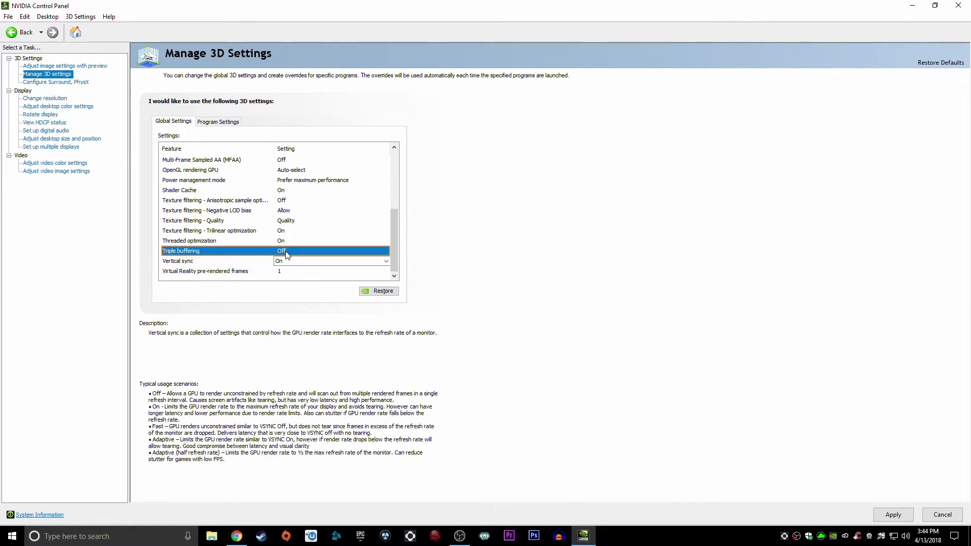
click(285, 251)
click(287, 265)
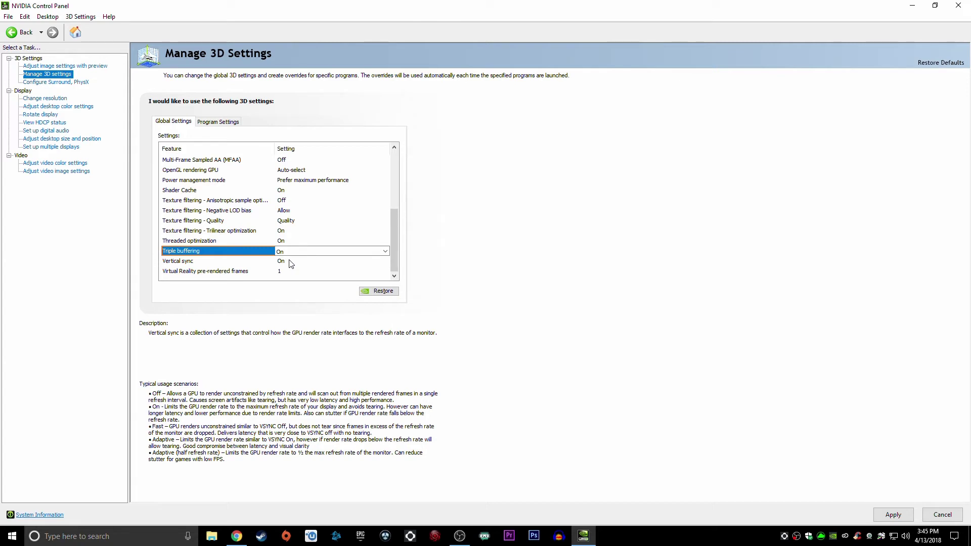
click(891, 514)
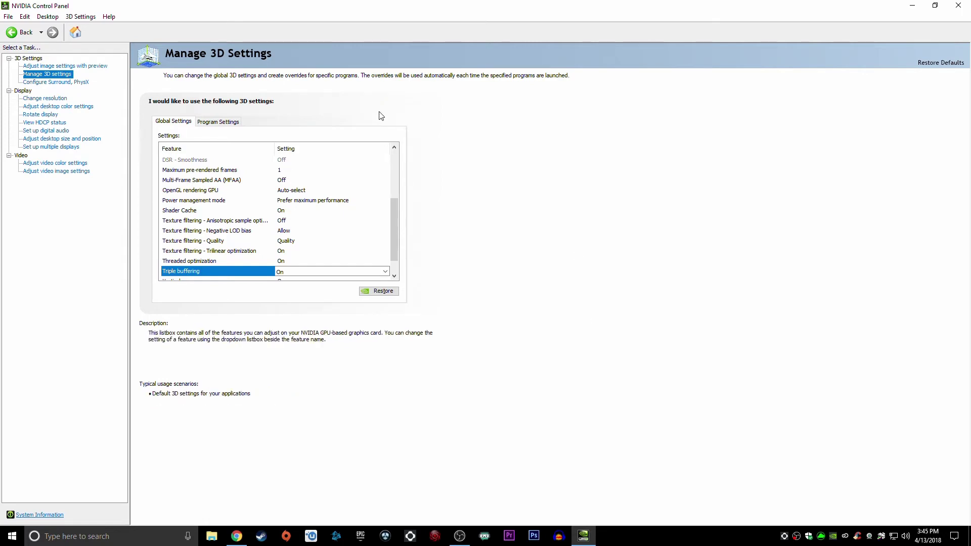
Step: Select GeForce GTX 1060 6GB as the PhysX processor and return to the image settings preview page
click(83, 82)
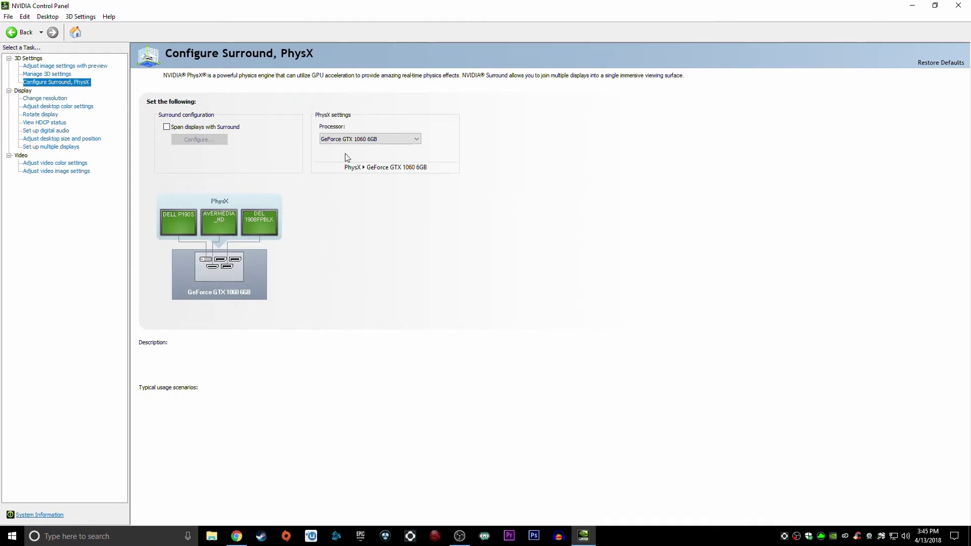
click(382, 141)
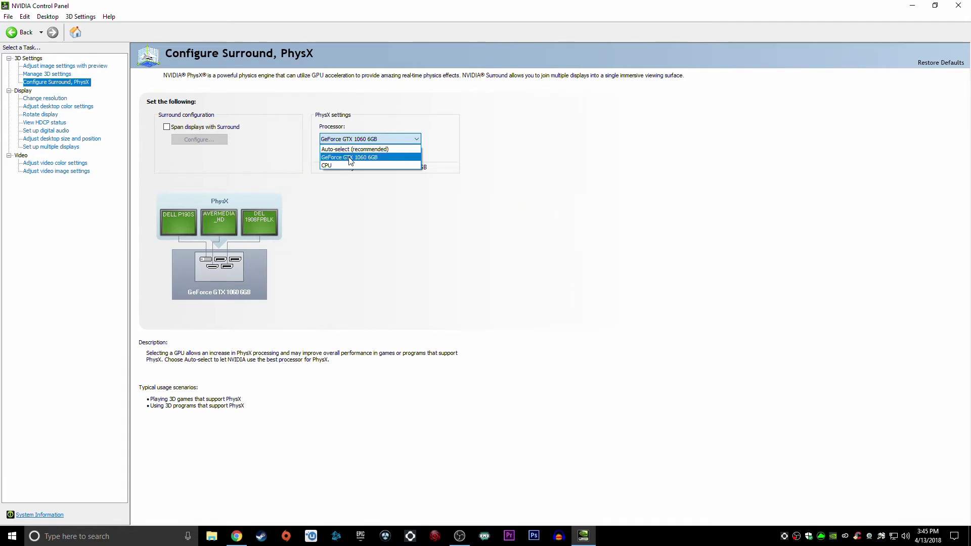
click(407, 158)
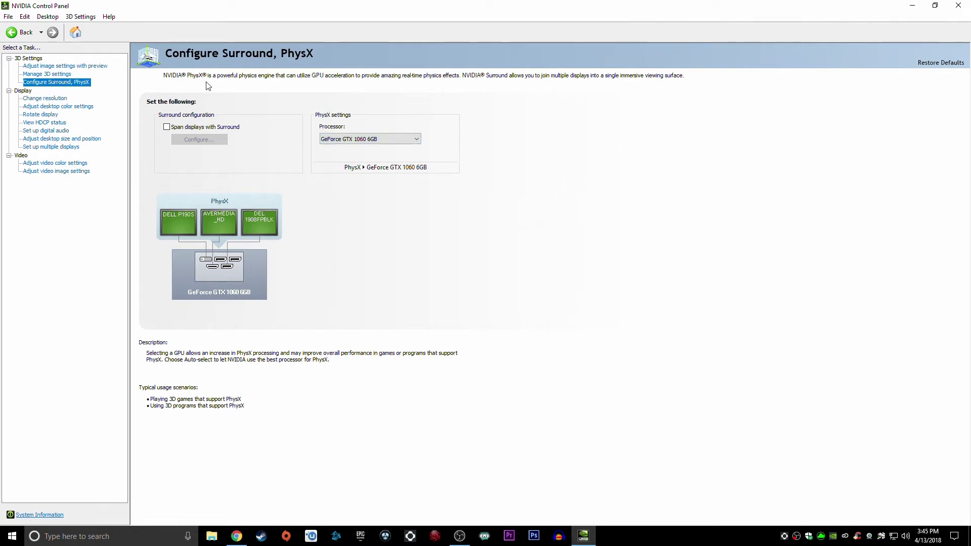
click(78, 75)
click(89, 66)
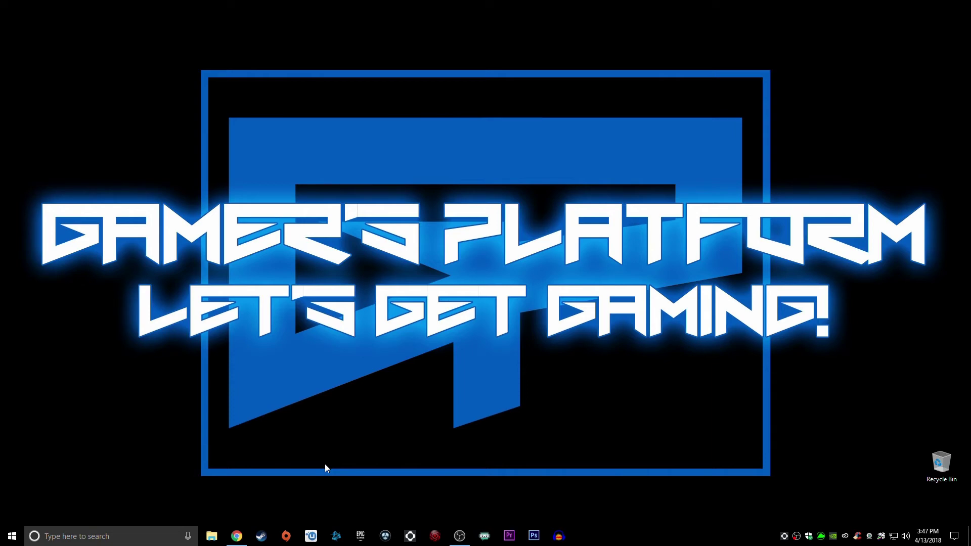
Step: Switch to File Explorer and open the system properties of This PC
click(212, 536)
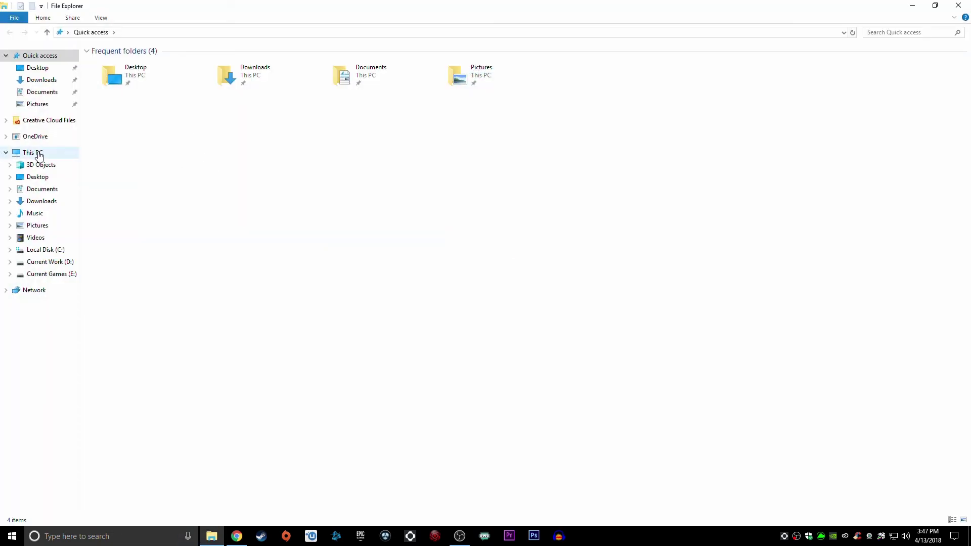
right_click(38, 153)
click(288, 247)
mouse_move(215, 535)
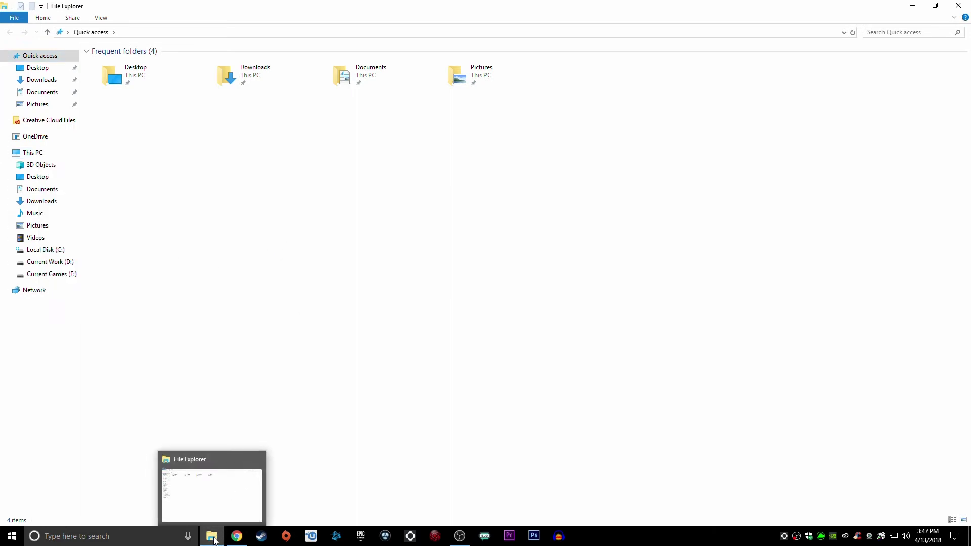
right_click(42, 153)
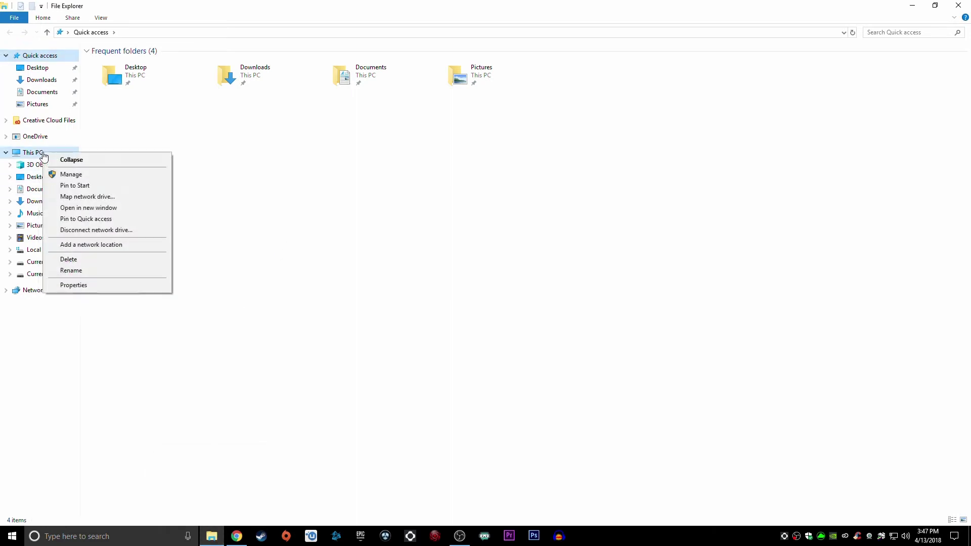
click(76, 285)
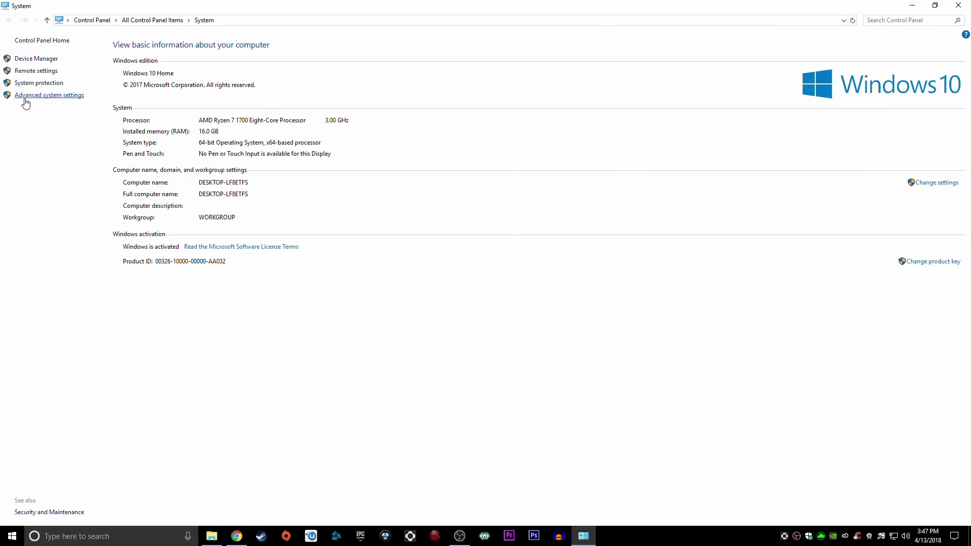
Step: Open the advanced system settings and bring up the Performance Options for visual effects
click(48, 96)
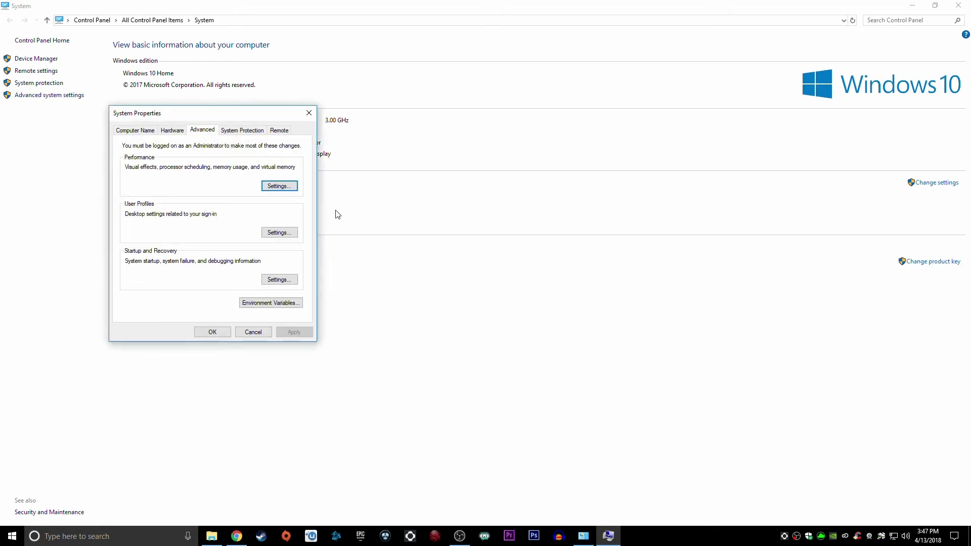
drag(226, 116, 326, 104)
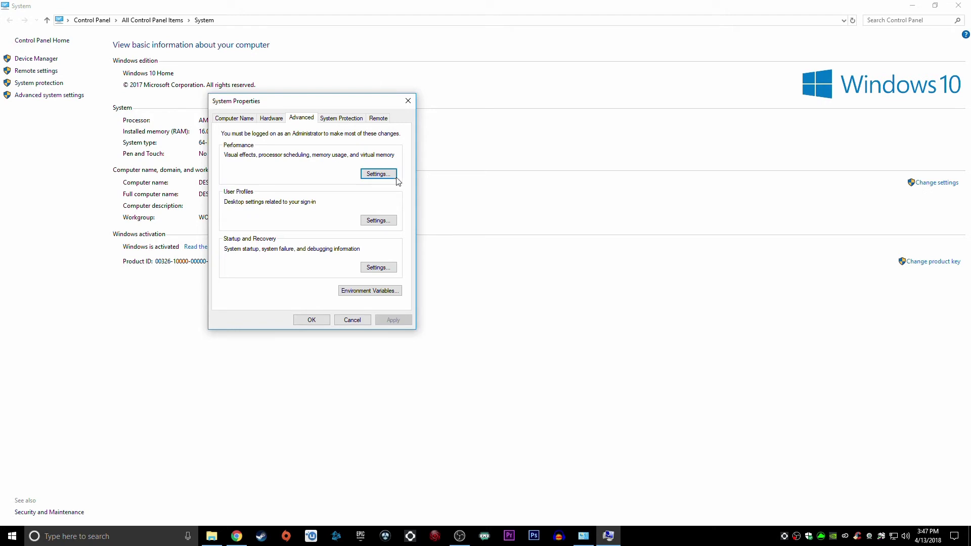
click(378, 175)
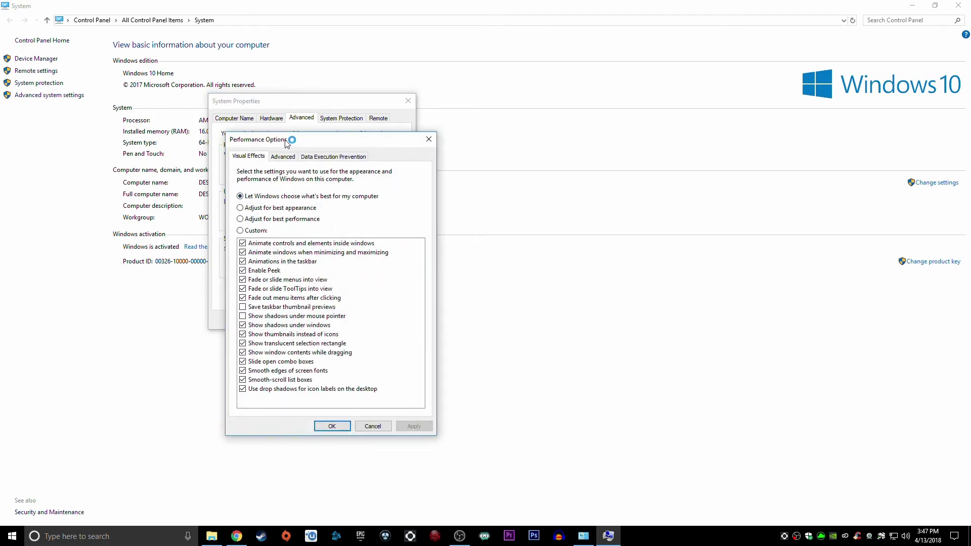
Step: Adjust visual effects for best performance, then re-enable smooth screen font edges, drop shadows for icon labels, and window contents while dragging
drag(284, 137, 243, 84)
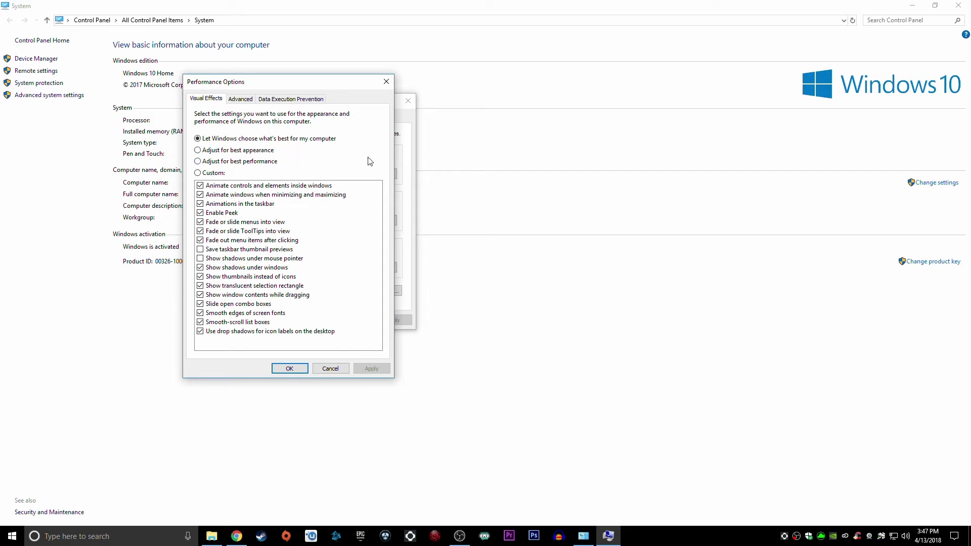
click(248, 162)
click(200, 314)
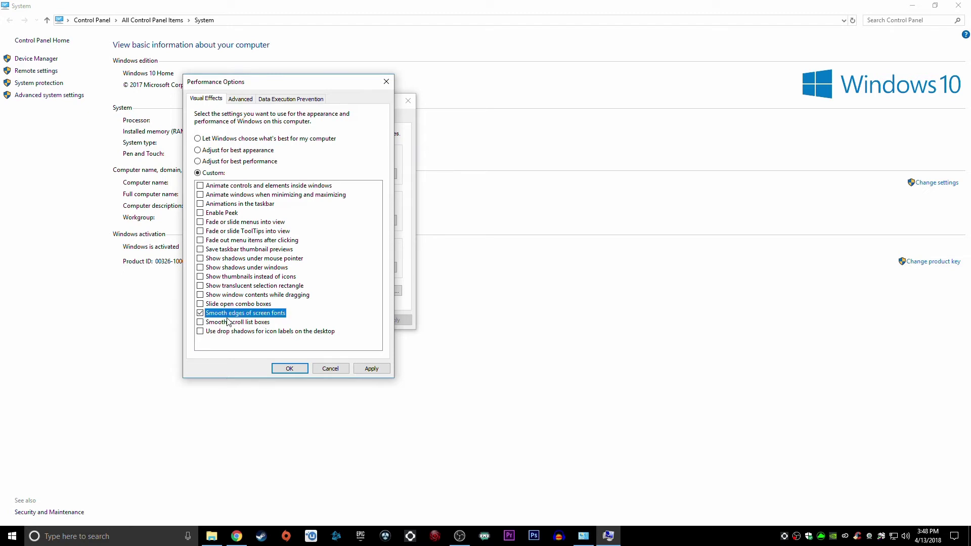
click(200, 331)
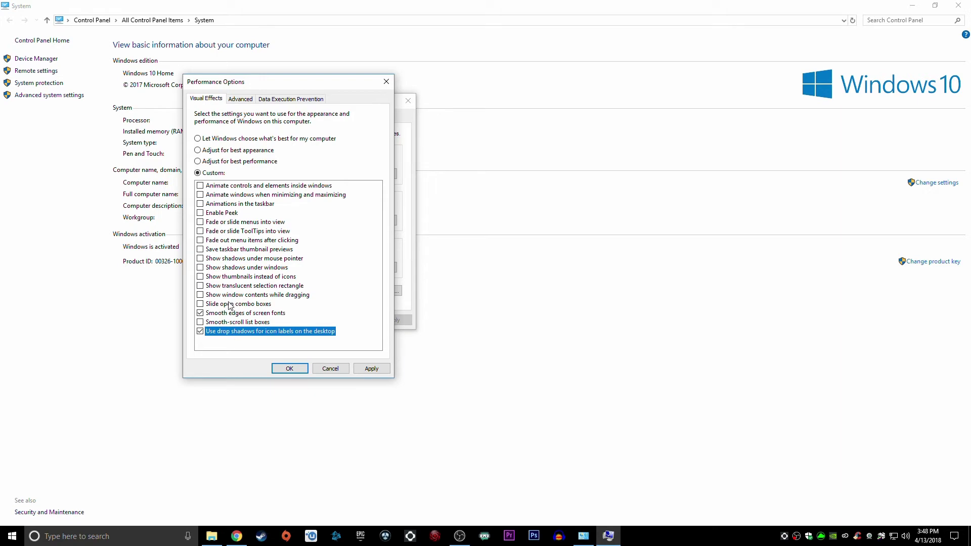
click(201, 296)
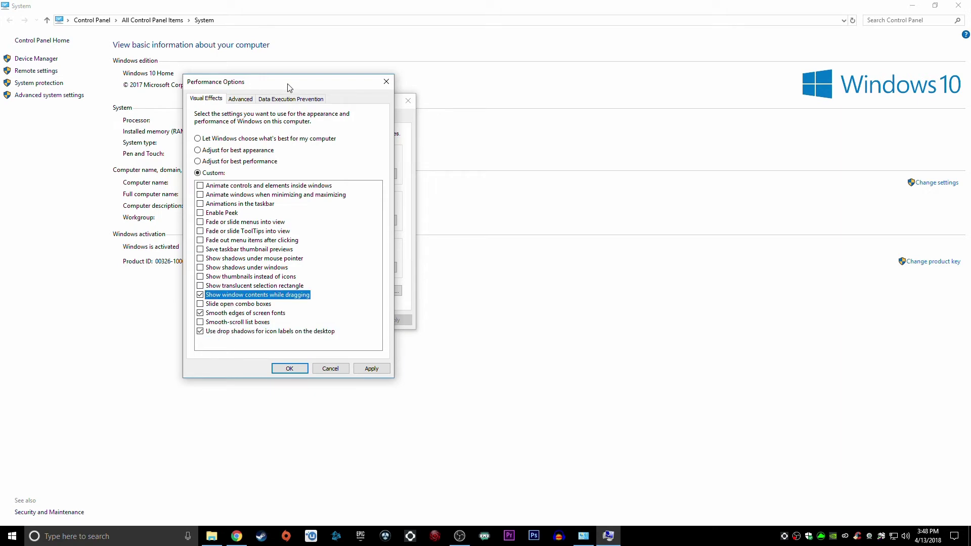
drag(288, 86, 360, 119)
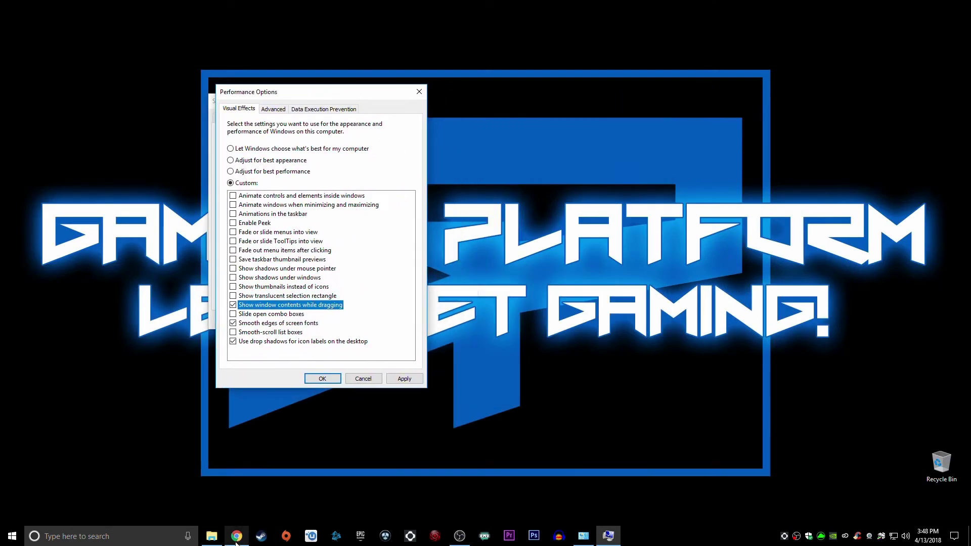
click(461, 544)
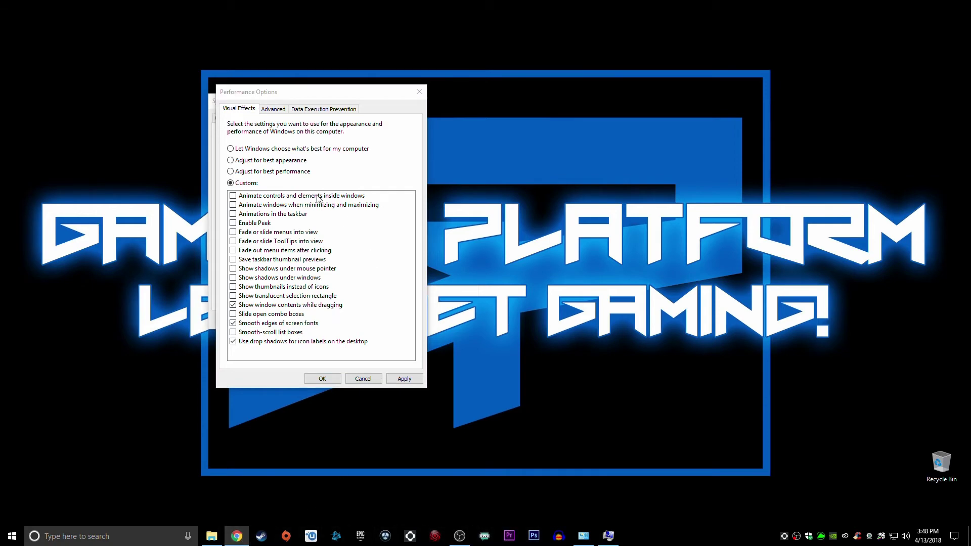
click(606, 540)
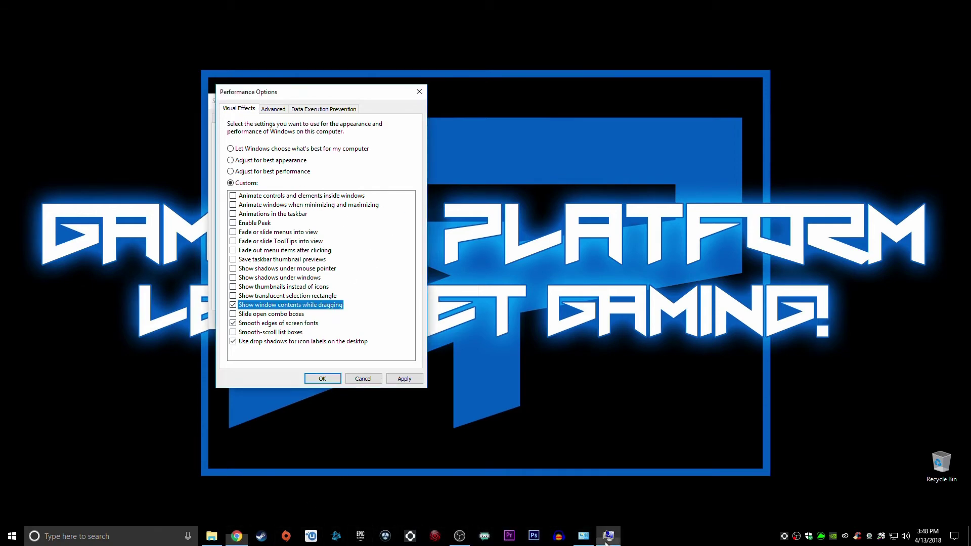
click(589, 541)
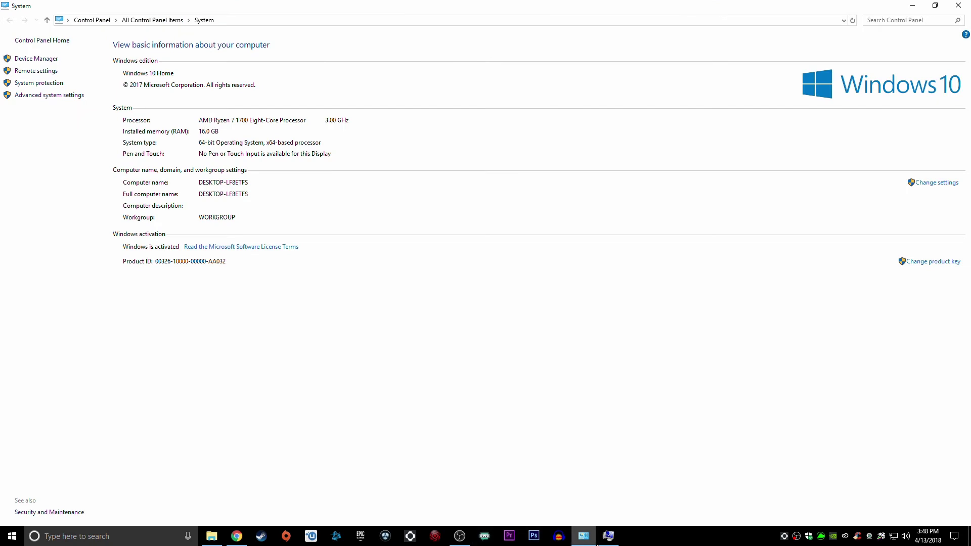
click(607, 539)
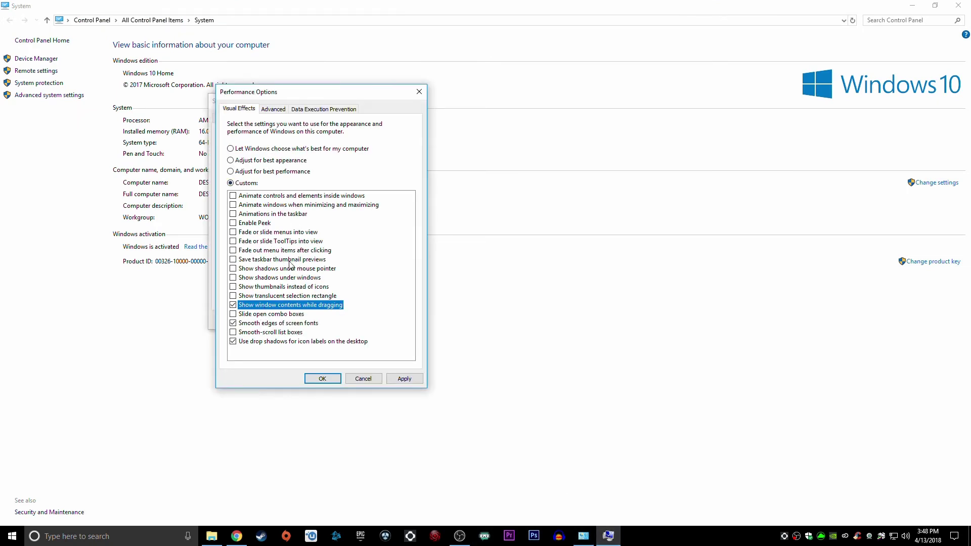
Step: Enable showing thumbnails instead of icons, apply the custom visual effects, and close the Performance Options
click(240, 287)
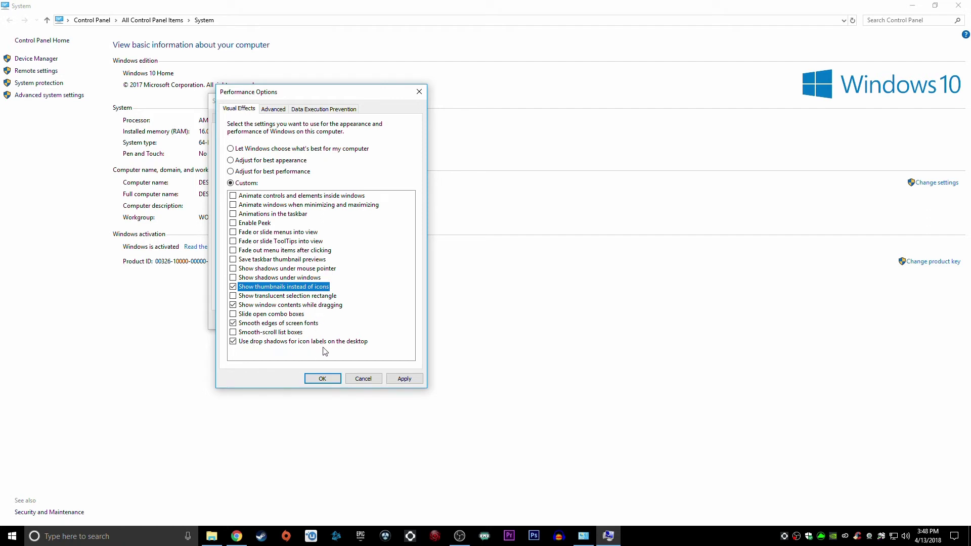
click(405, 379)
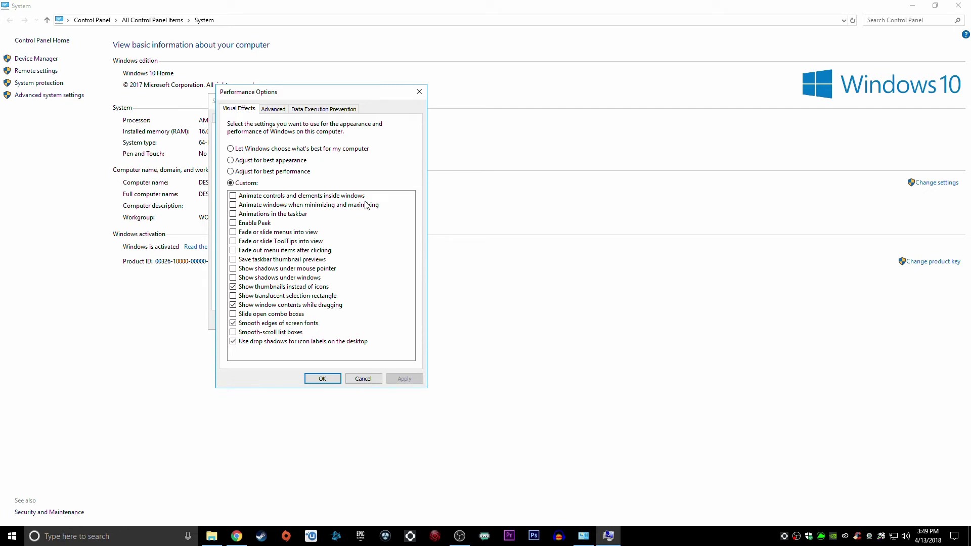
click(322, 378)
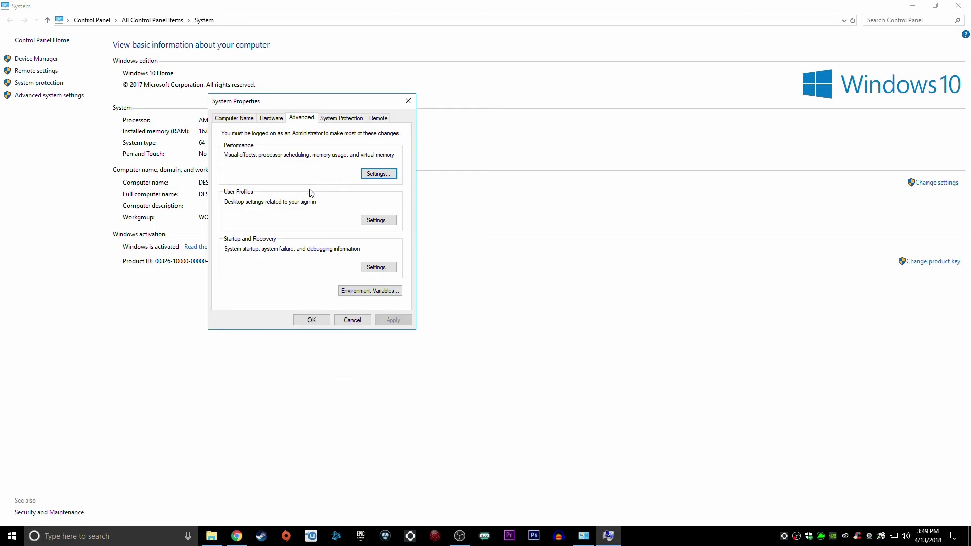
Step: Reopen the Performance Options and bring up the Virtual Memory settings from the advanced options
click(388, 175)
drag(331, 141, 363, 96)
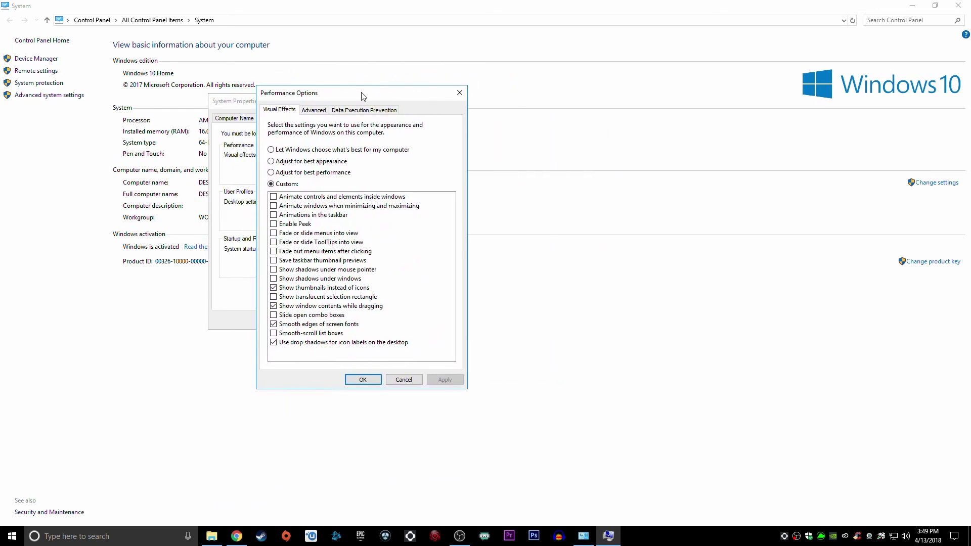
click(314, 111)
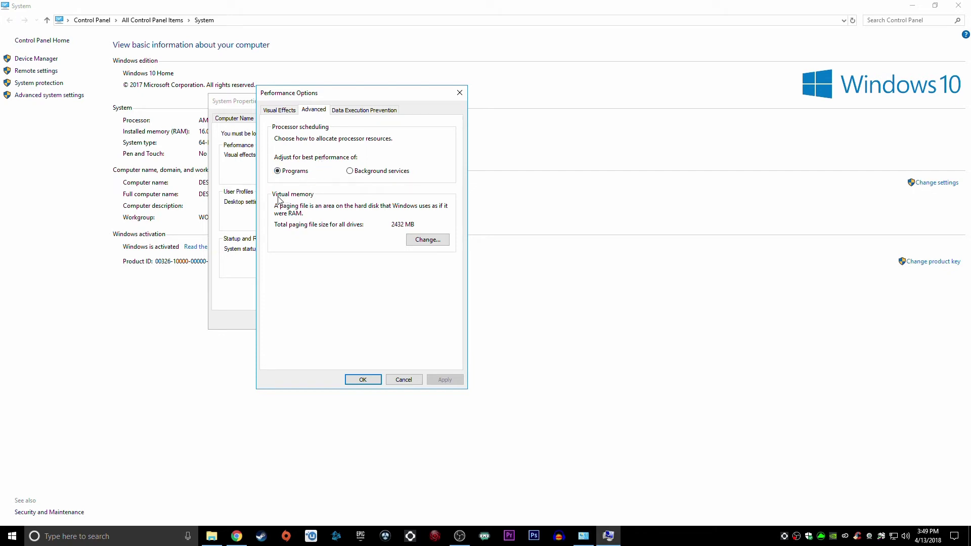
click(423, 243)
mouse_move(348, 114)
mouse_down()
mouse_move(382, 131)
mouse_move(346, 129)
mouse_up()
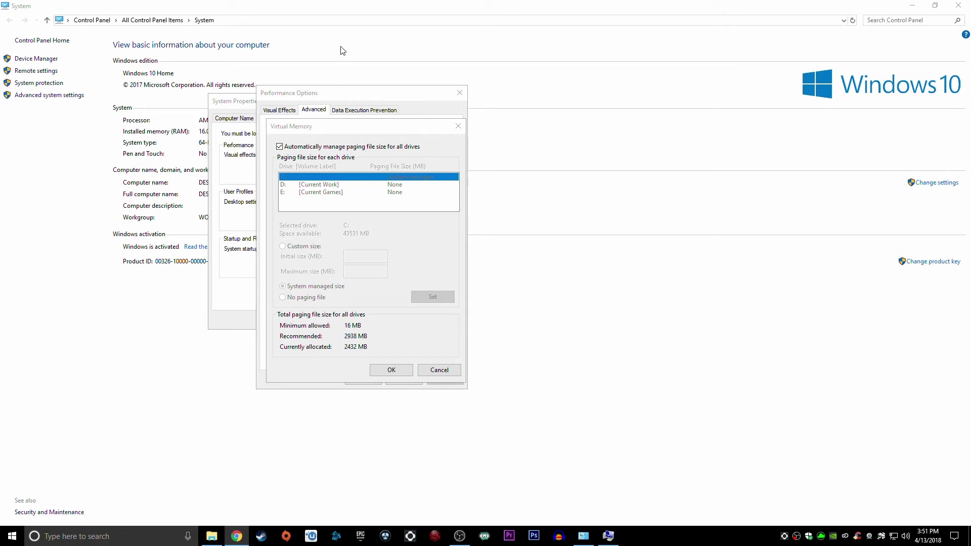
Step: Check the installed memory in the System window and return to the Virtual Memory settings
key(Escape)
key(Escape)
key(Escape)
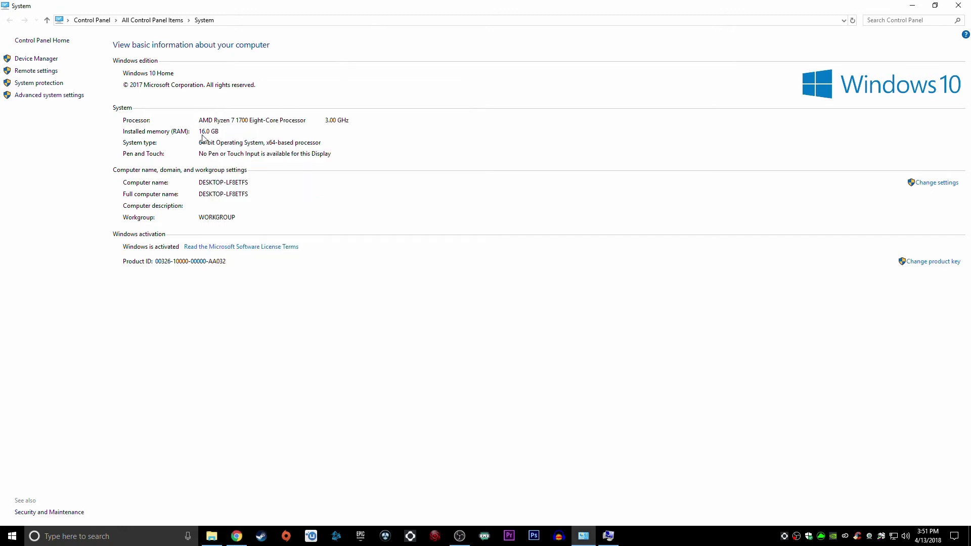
click(609, 536)
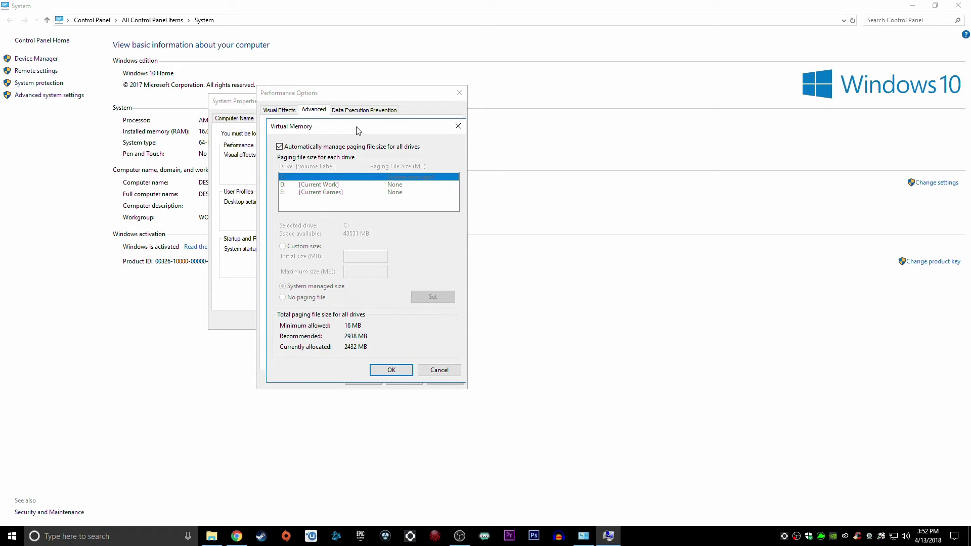
Step: Disable automatic paging file management for all drives and set drive C: to no paging file, accepting the warning
drag(354, 130, 383, 144)
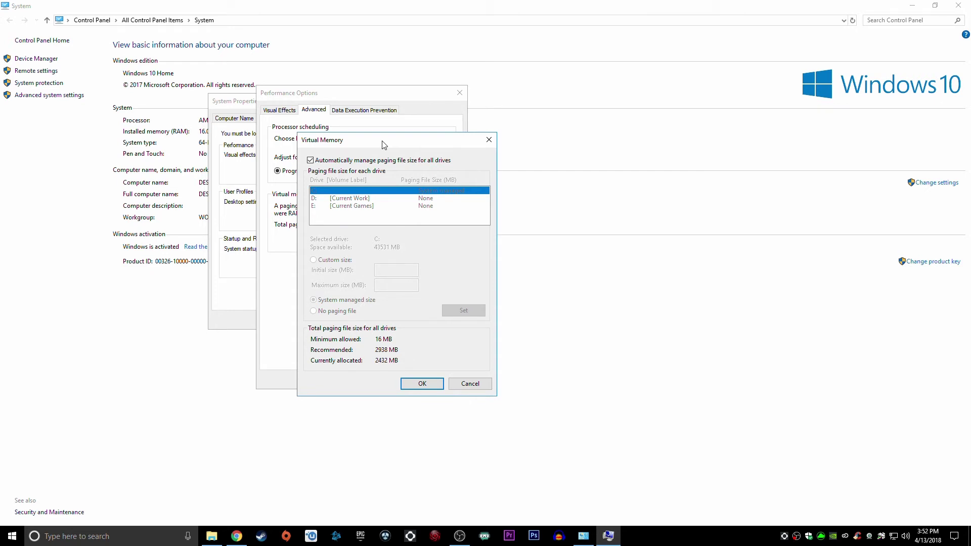
drag(382, 144, 353, 135)
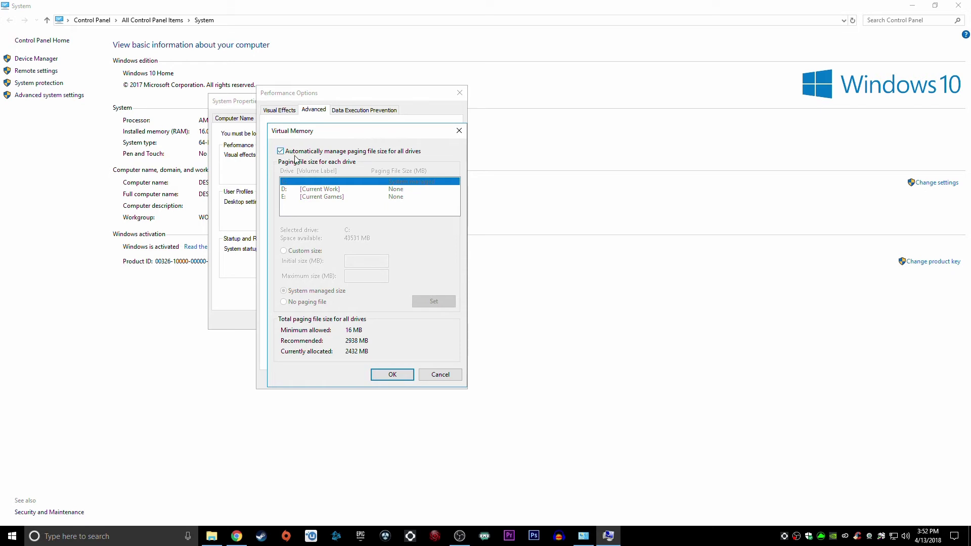
drag(319, 133, 325, 130)
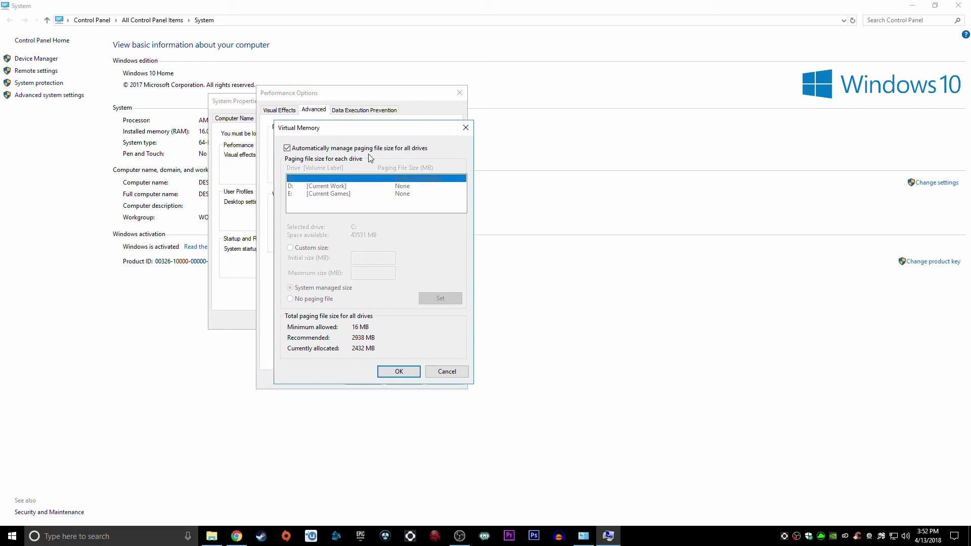
click(288, 149)
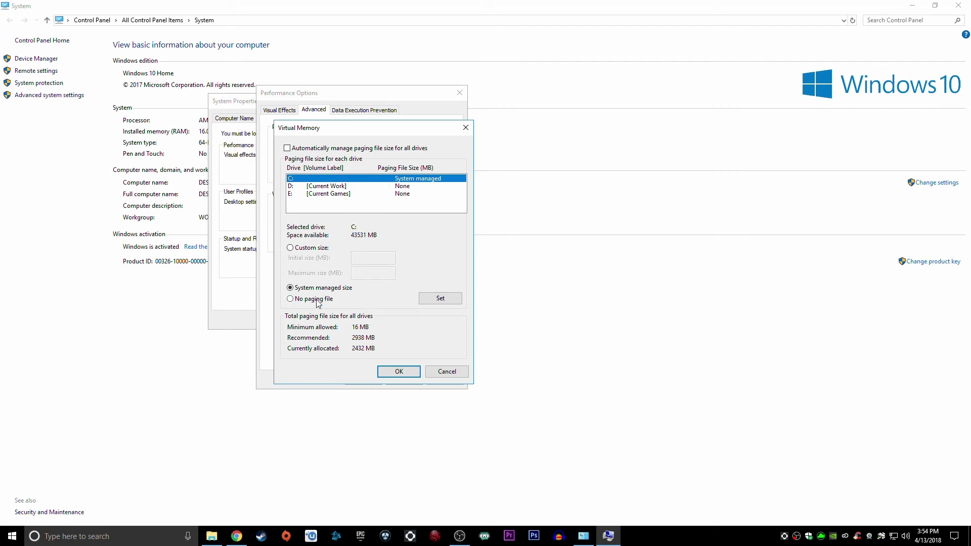
click(446, 300)
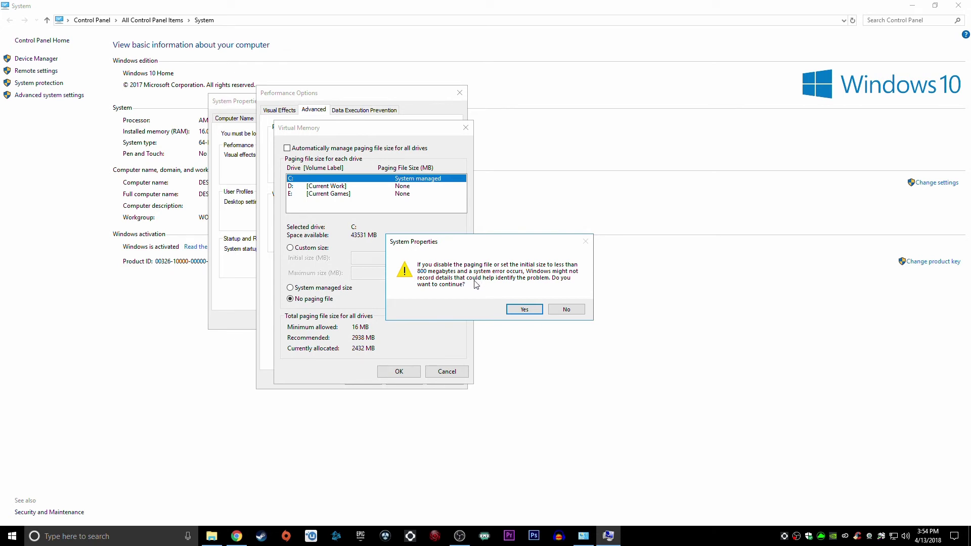
click(524, 310)
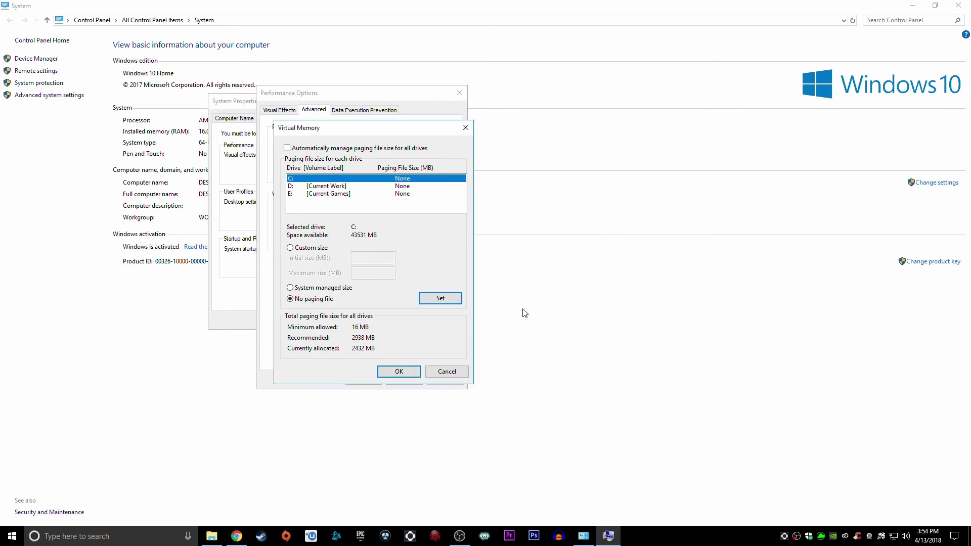
Step: Choose a custom paging file size for drive D: and set its initial size to 2938 MB
click(332, 188)
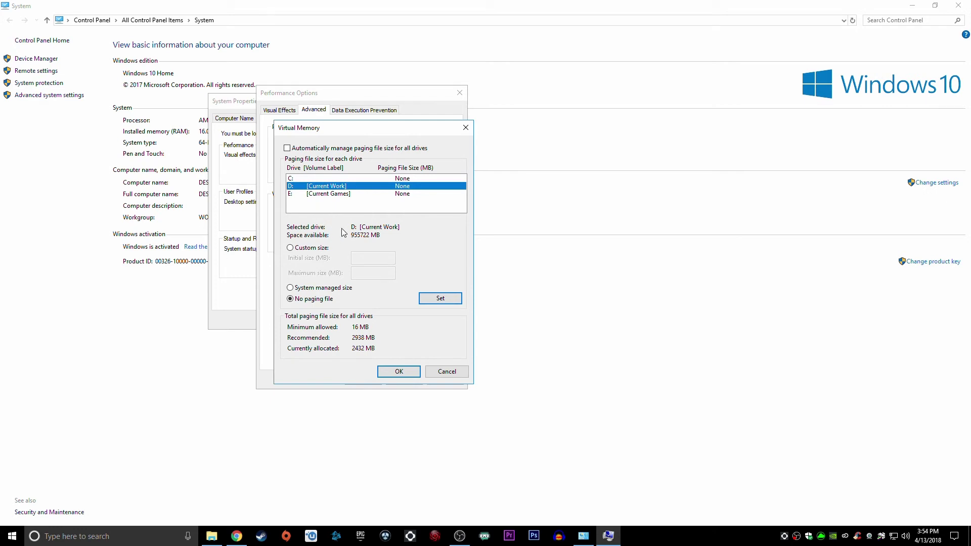
click(309, 251)
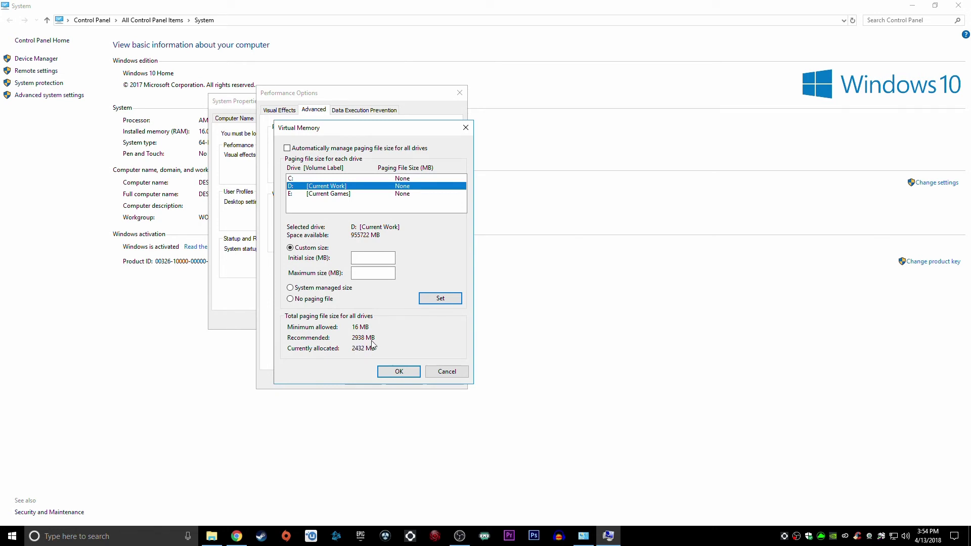
click(367, 258)
text(2938)
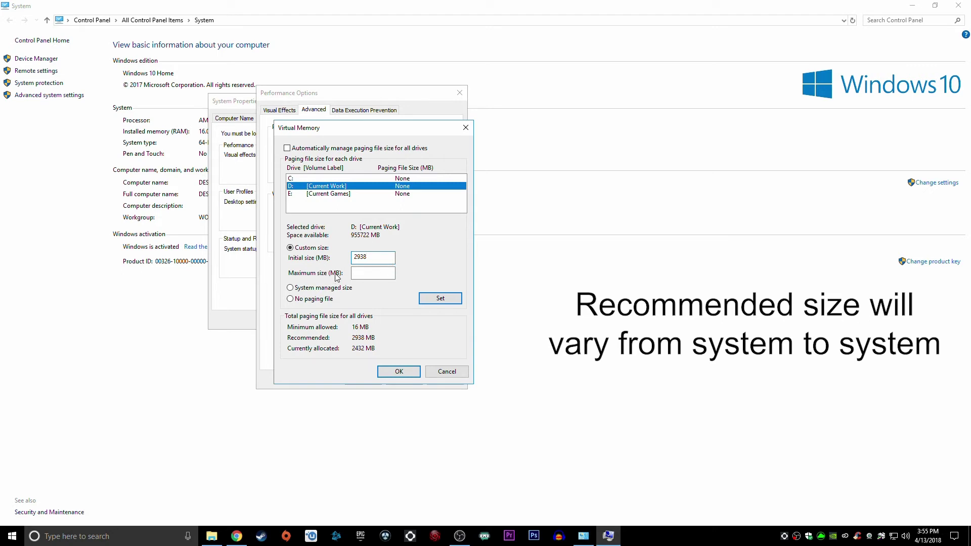
click(369, 256)
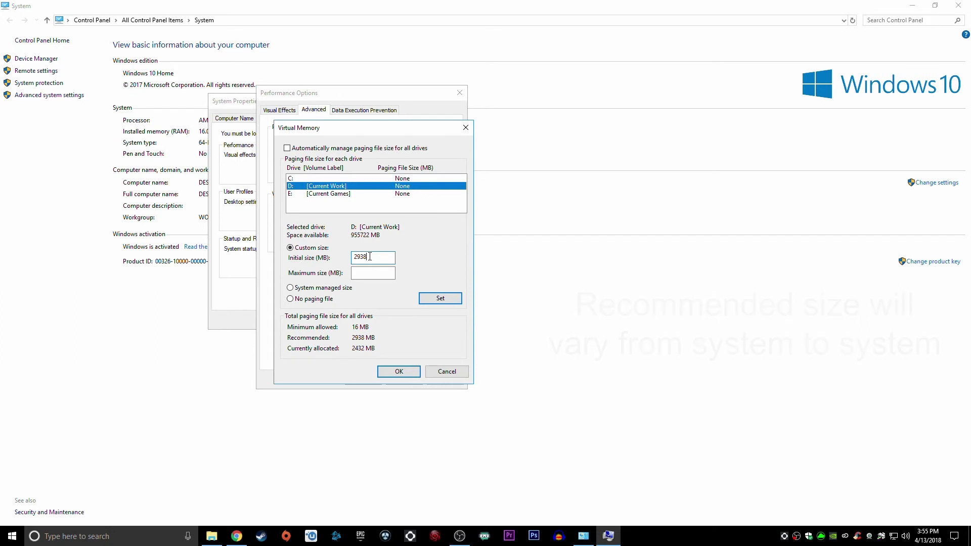
drag(369, 256, 353, 258)
key(End)
Step: Open Calculator beside the Virtual Memory dialog and multiply 2938 by 1.5
click(132, 535)
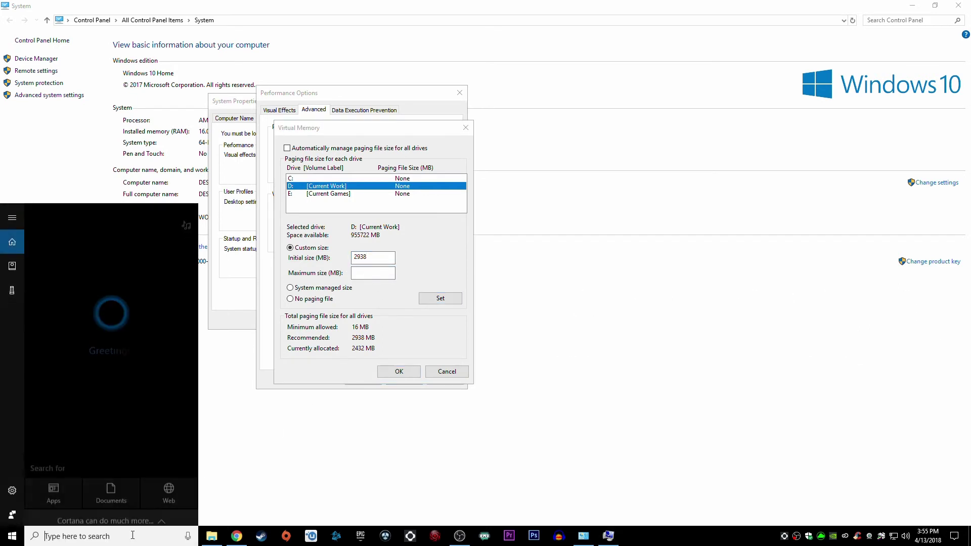
text(calc)
key(Return)
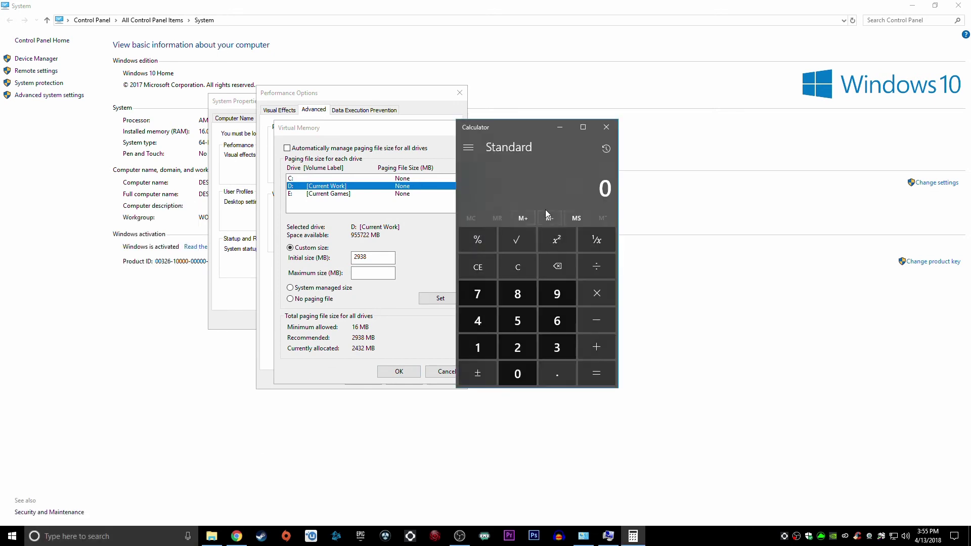
drag(526, 124, 618, 124)
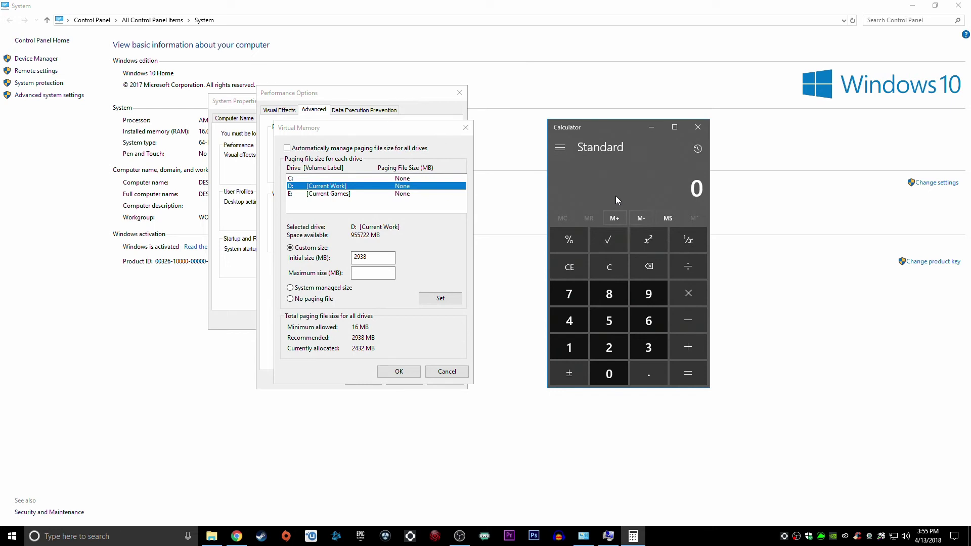
text(29.)
key(BackSpace)
text(38)
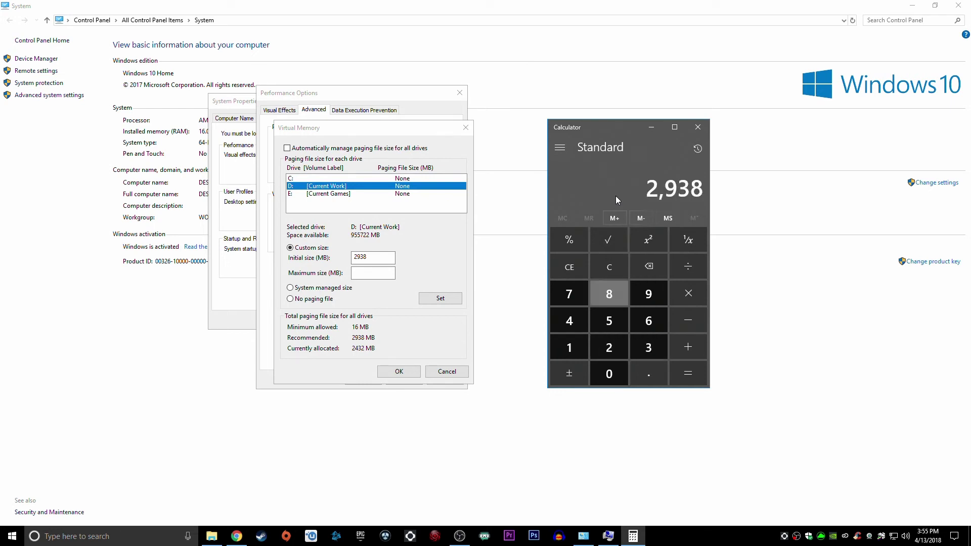
text(*1.5)
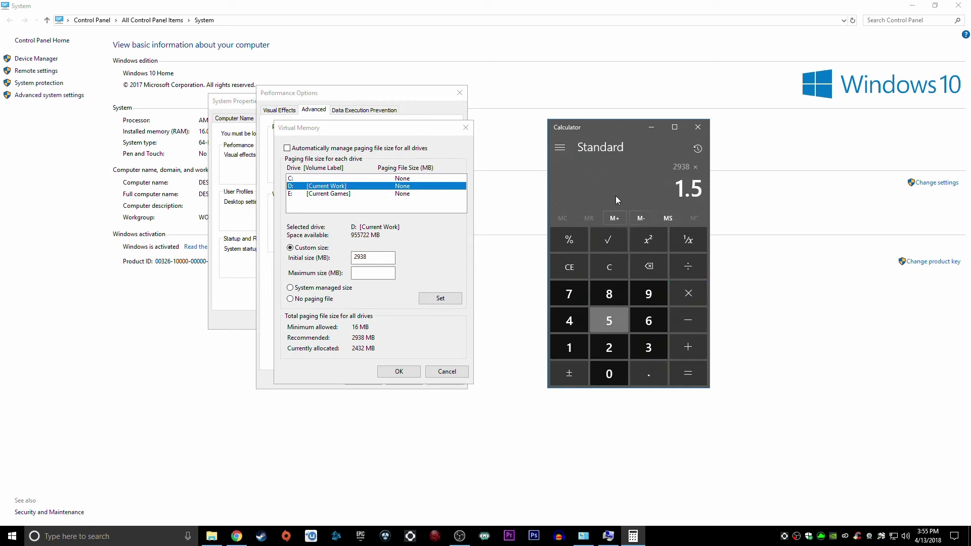
key(Return)
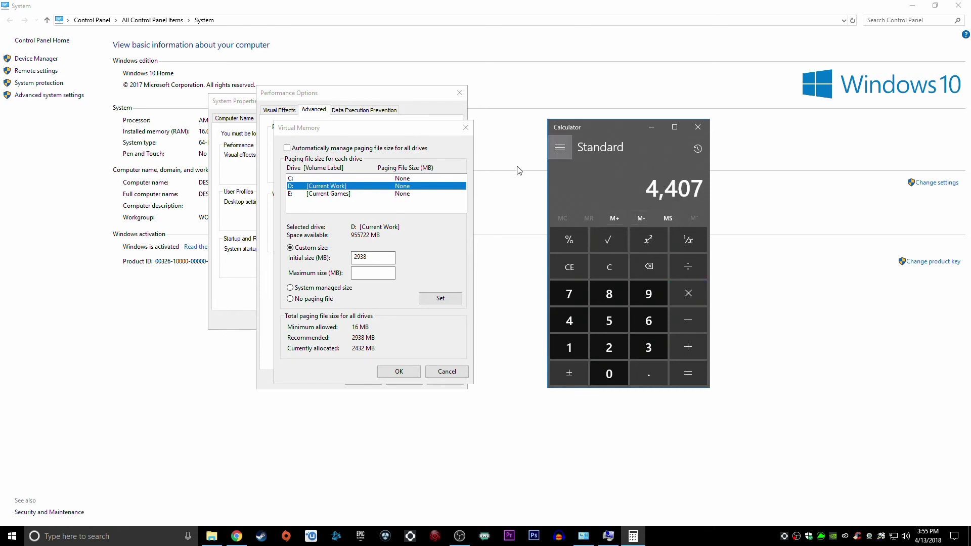
Step: Switch back to the Virtual Memory settings and enter 4407 MB as the maximum paging file size for drive D:
key(alt+Tab)
text(4407)
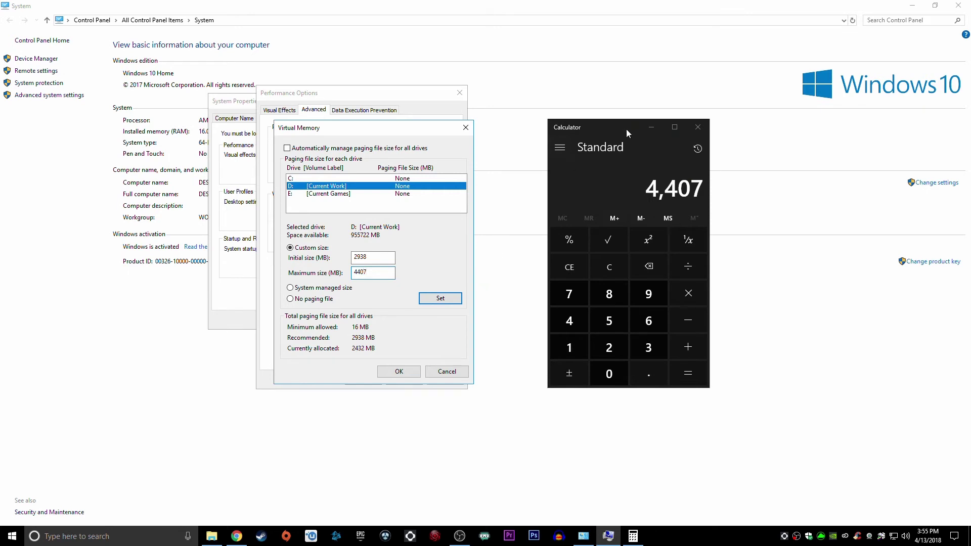
drag(621, 132, 630, 139)
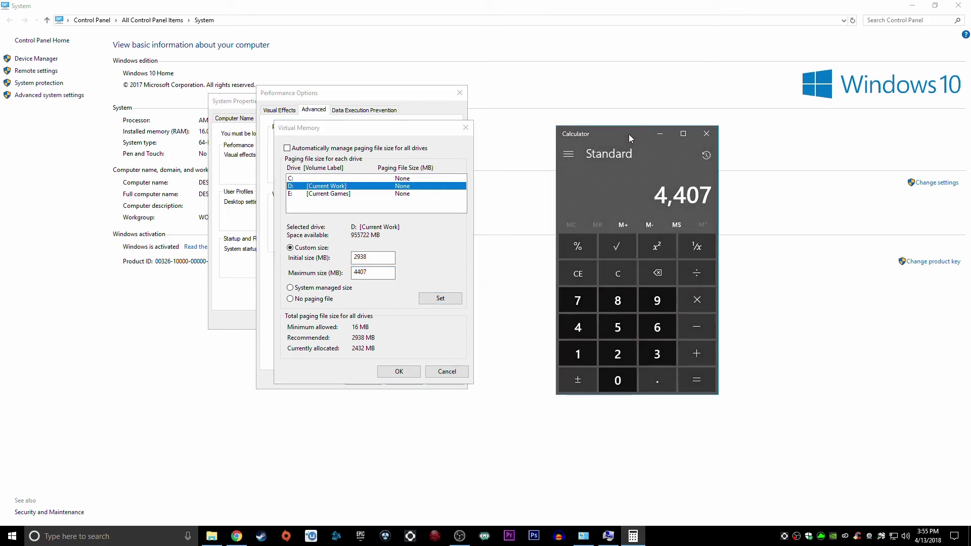
Step: Apply the custom paging file size to drive D: and agree to overwrite the existing d:\pagefile.sys
click(706, 134)
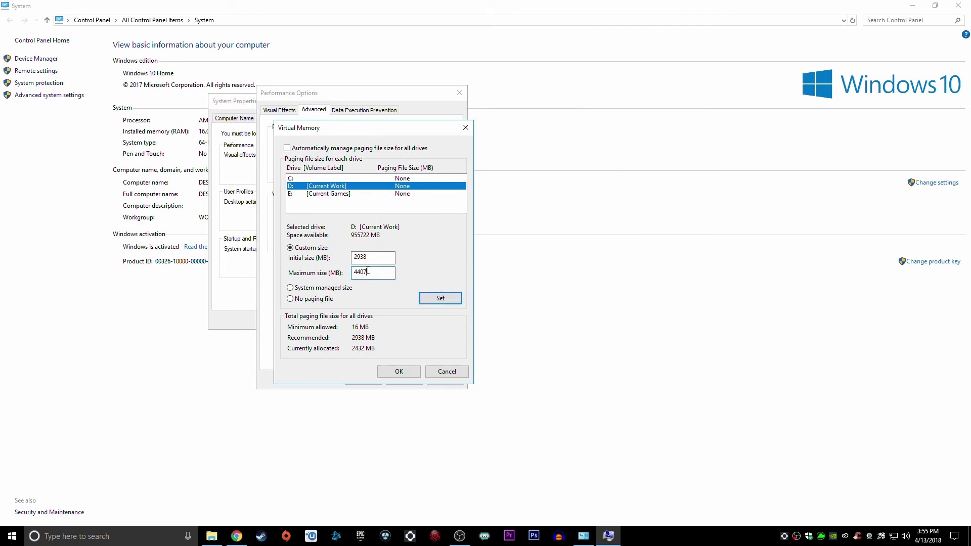
click(360, 257)
key(Tab)
click(368, 257)
click(365, 273)
drag(365, 272, 353, 272)
click(426, 301)
click(396, 373)
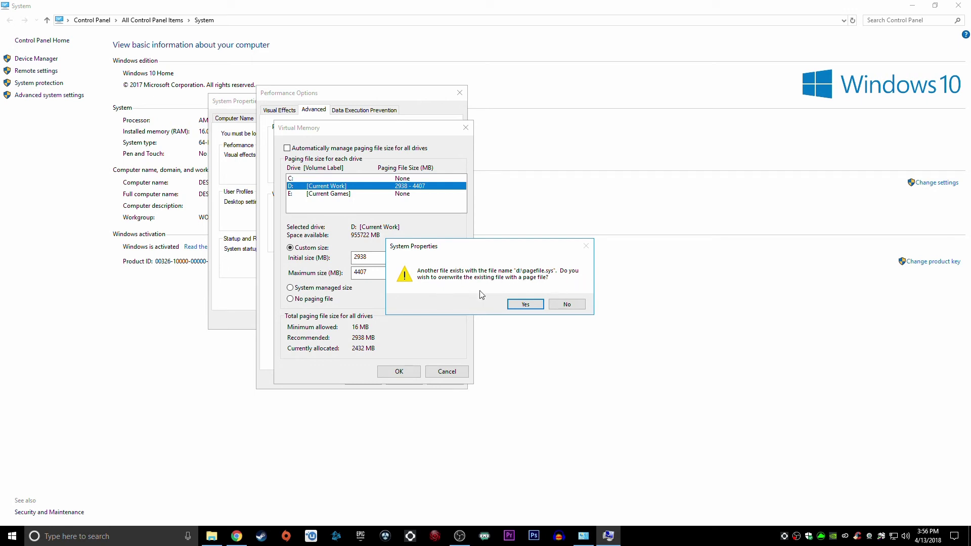
click(509, 306)
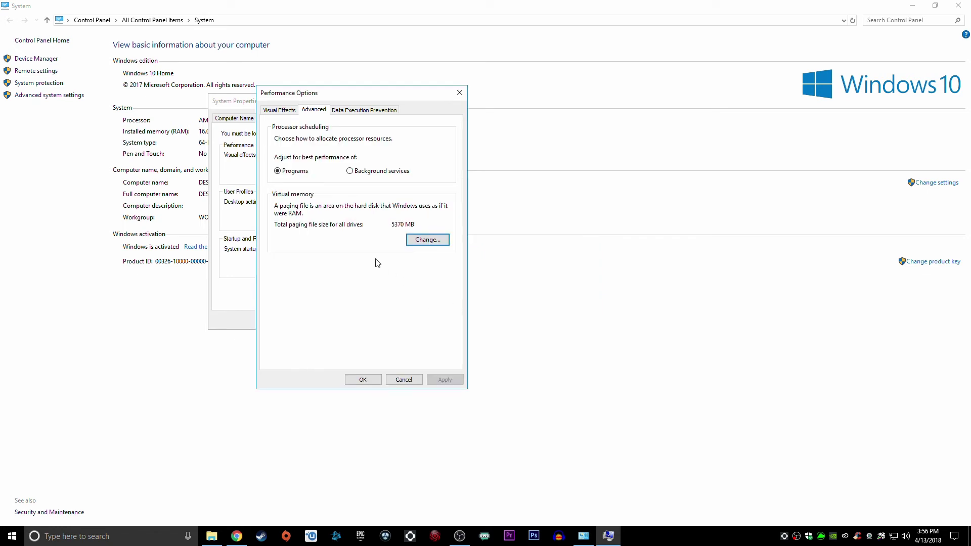
Step: Accept and close the Performance Options and System Properties dialogs
click(362, 379)
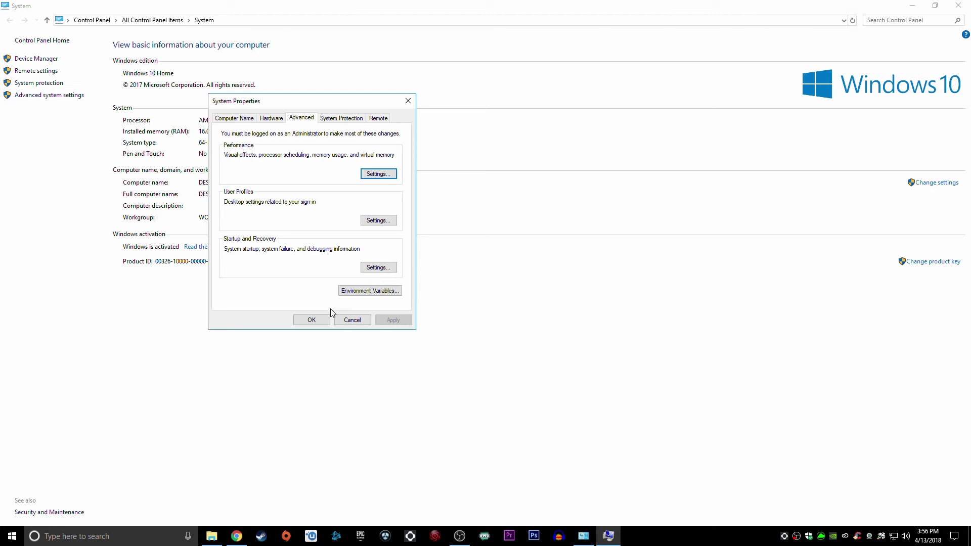
click(315, 319)
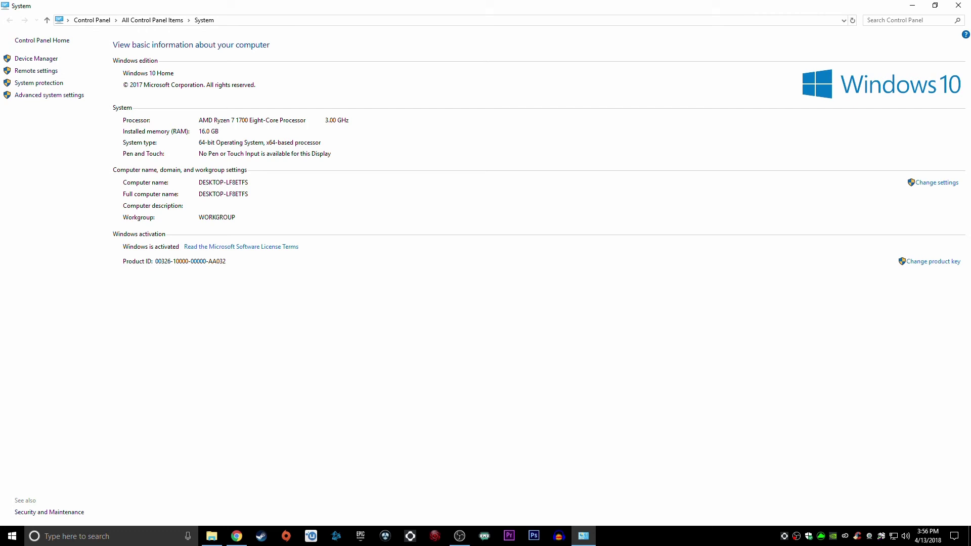
key(alt+Tab)
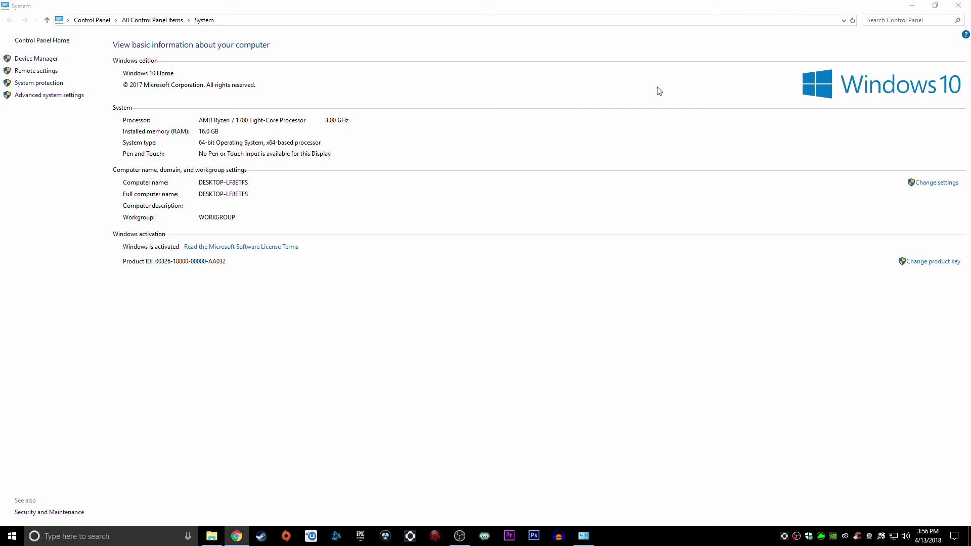
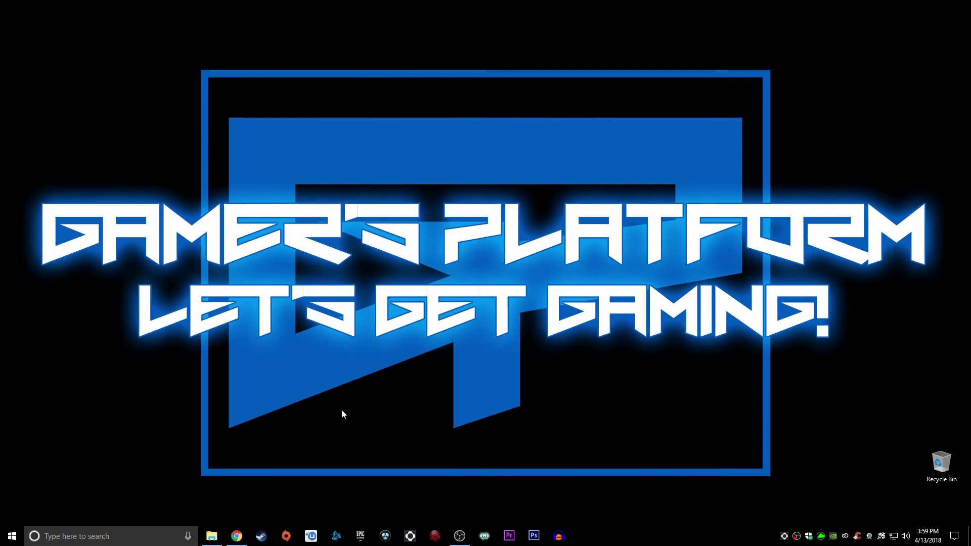
Step: Launch regedit and open the PrefetchParameters key under HKEY_LOCAL_MACHINE\SYSTEM\CurrentControlSet\Control\Session Manager\Memory Management
key(super+r)
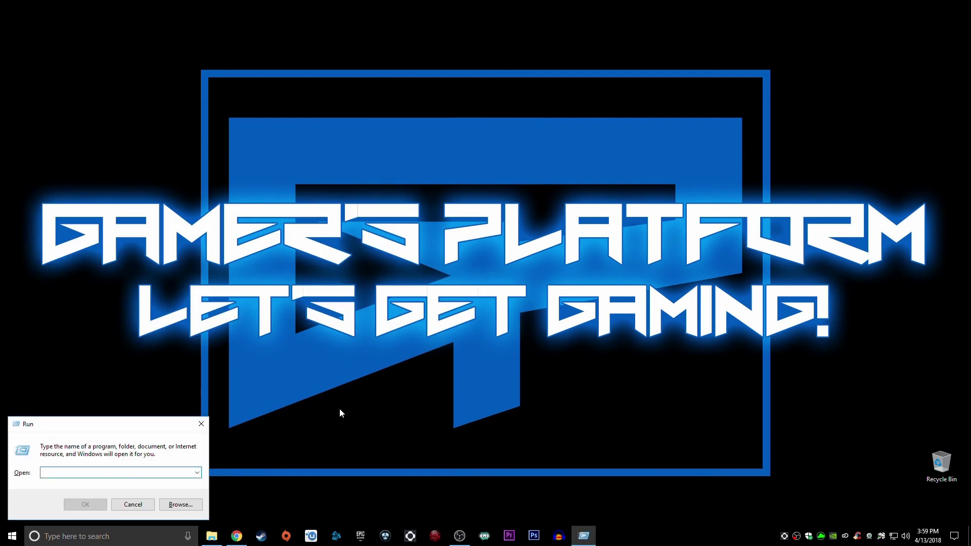
text(regedit)
key(Return)
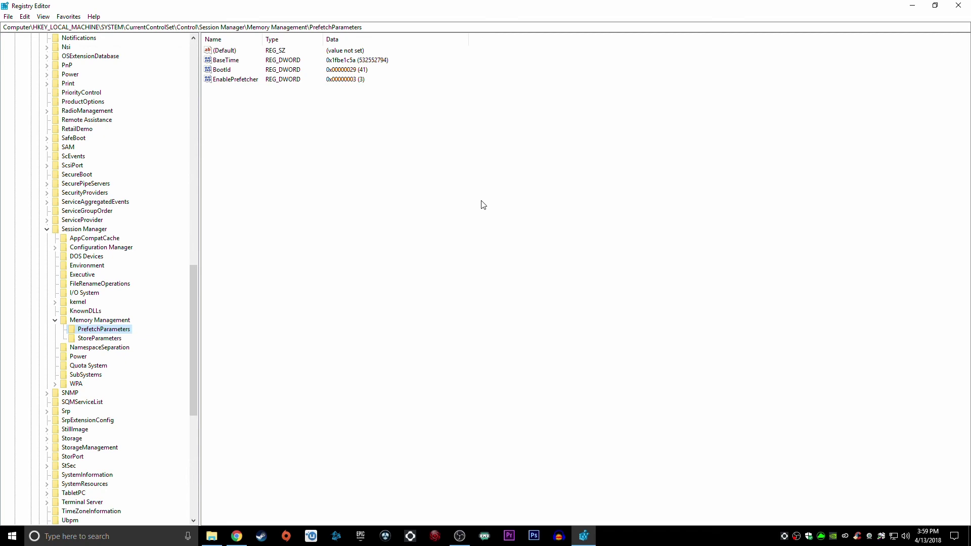
drag(197, 292, 196, 62)
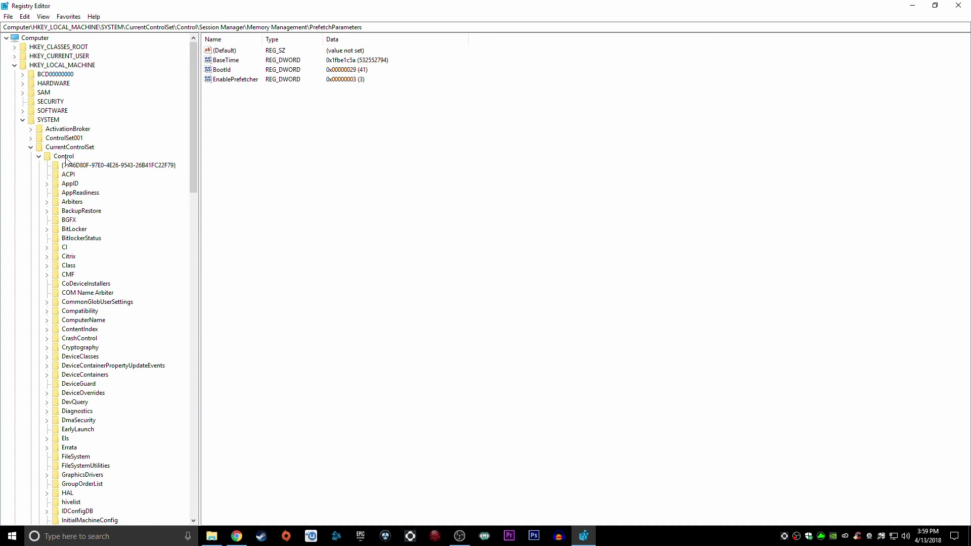
drag(191, 108, 178, 270)
scroll(178, 269, down, 6)
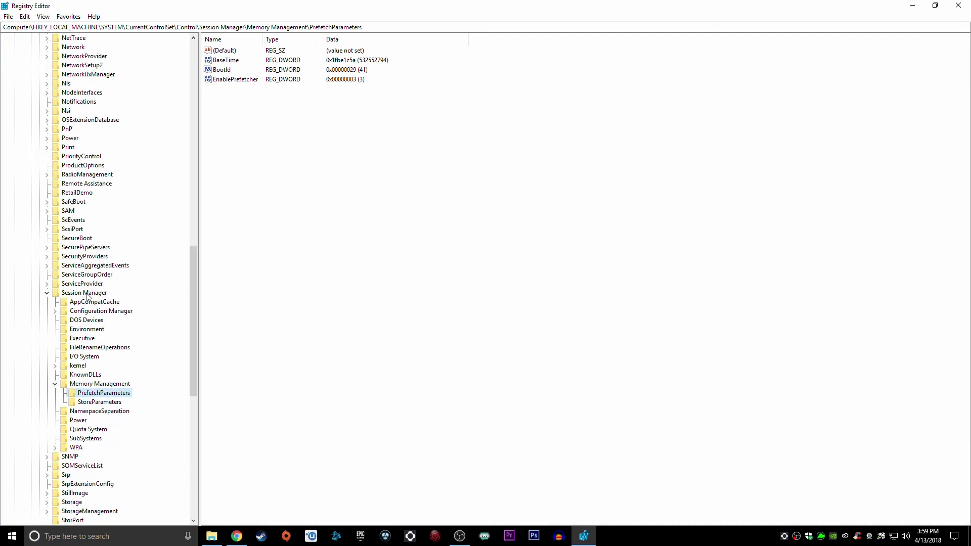
click(101, 385)
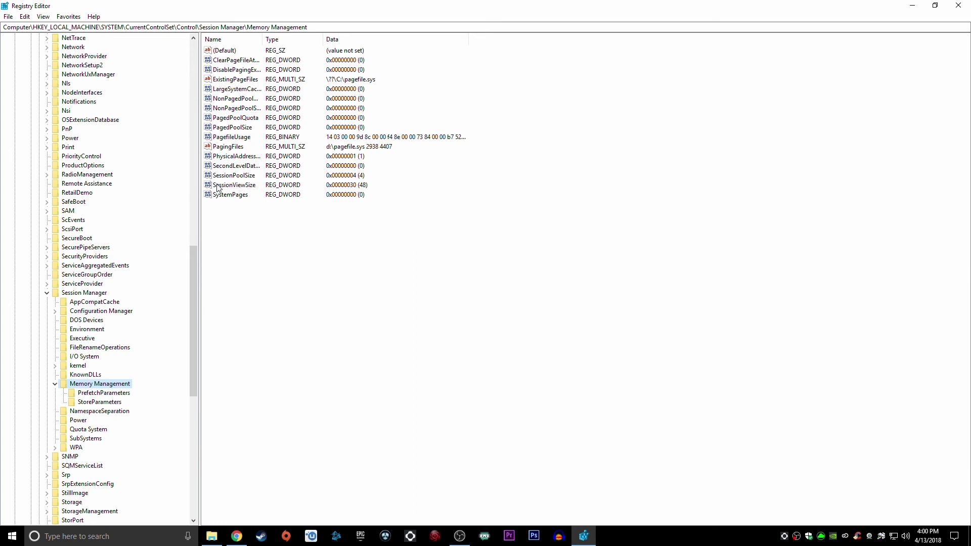
click(103, 395)
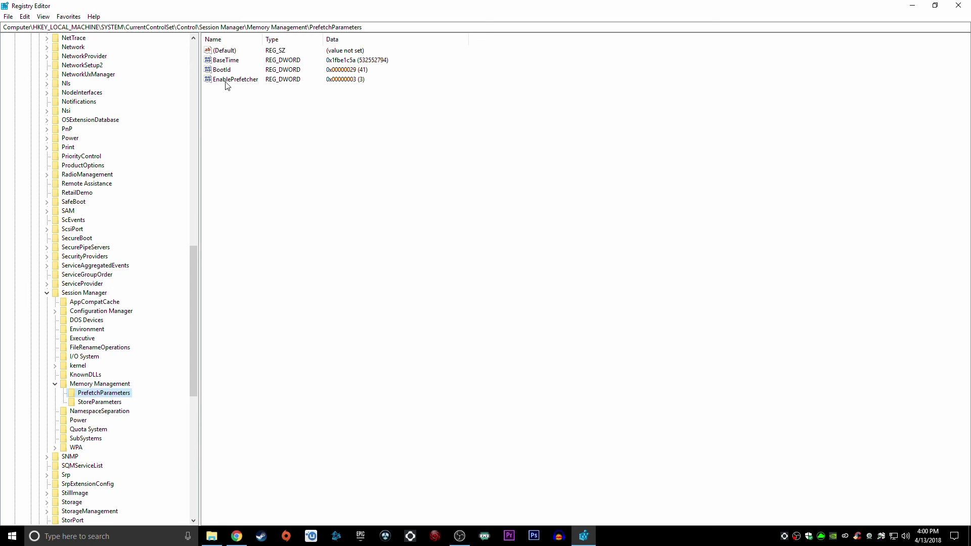
Step: Set the EnablePrefetcher value data to 0 and close Registry Editor
click(242, 84)
right_click(241, 82)
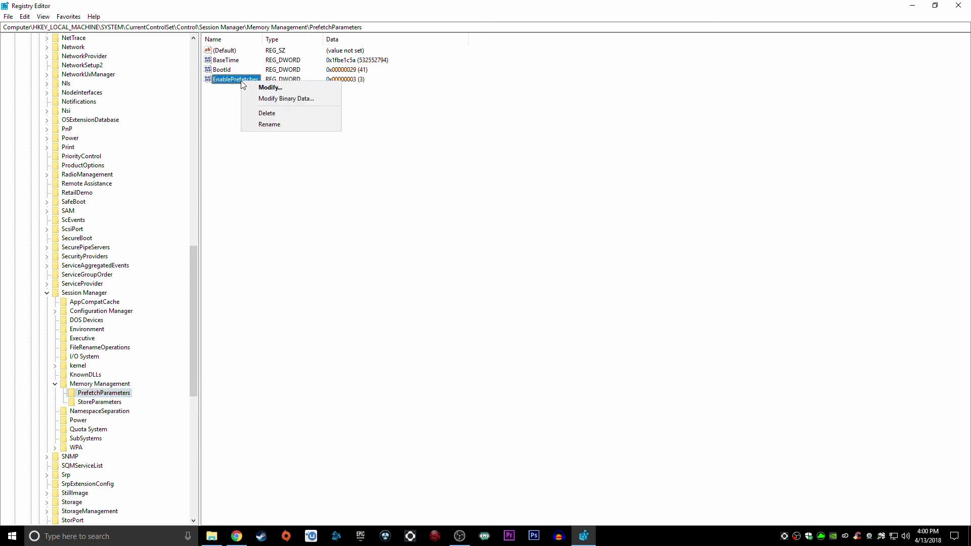
click(270, 88)
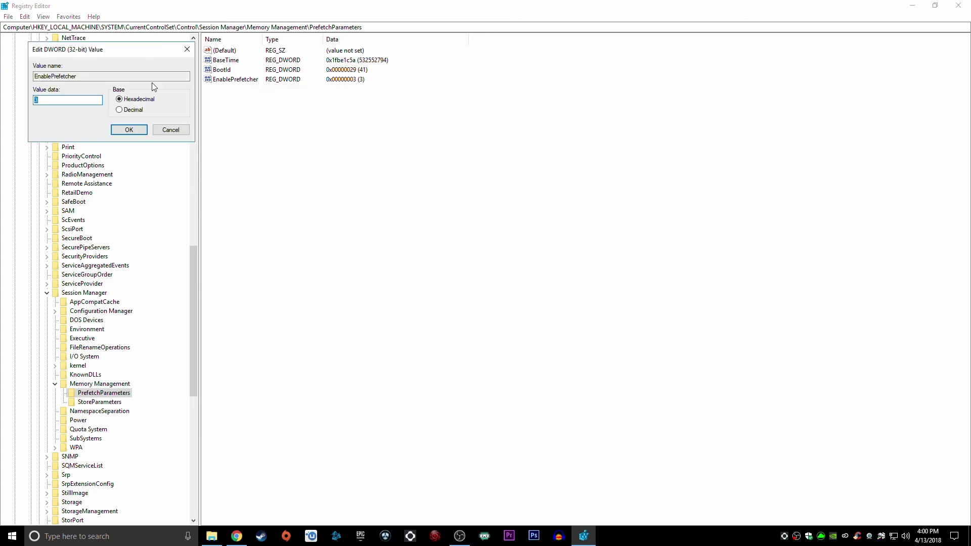
drag(112, 52, 122, 61)
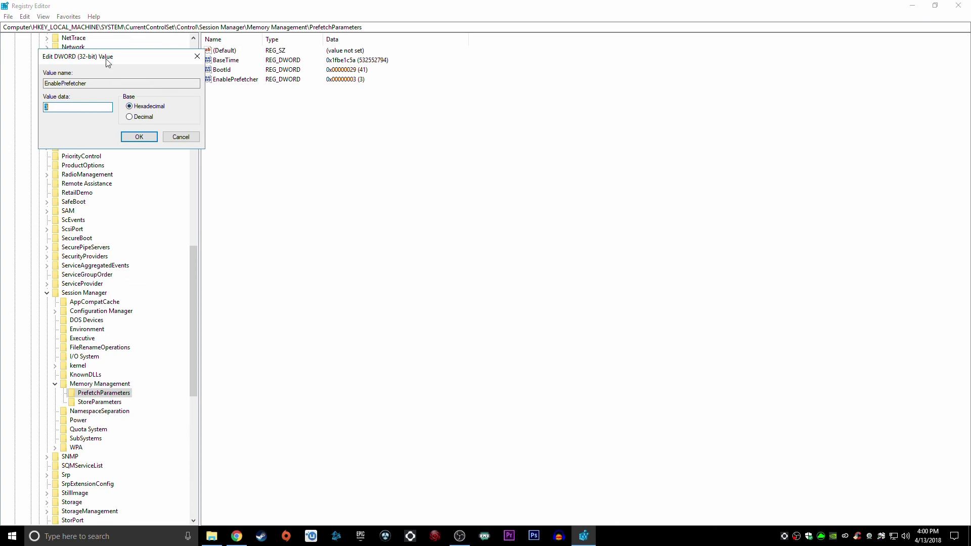
text(0)
click(139, 138)
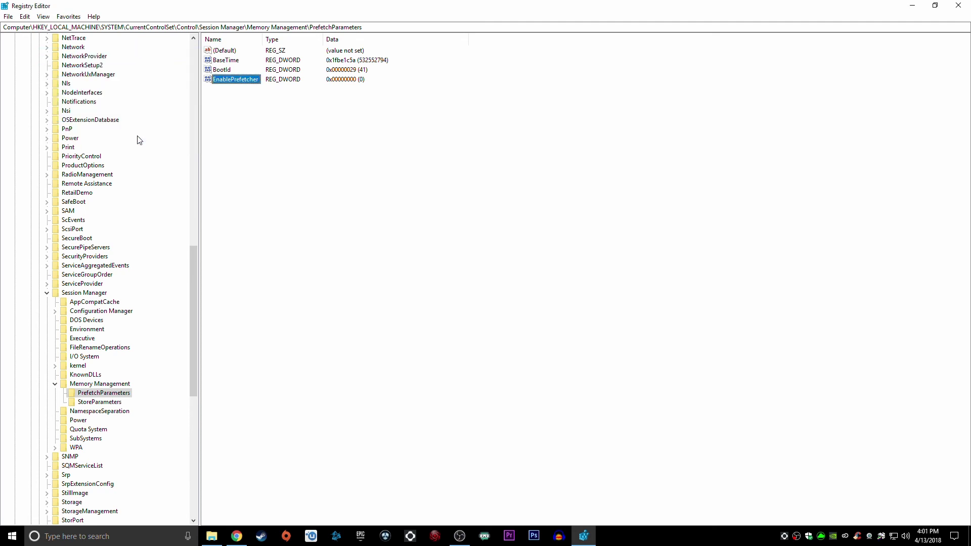
click(955, 6)
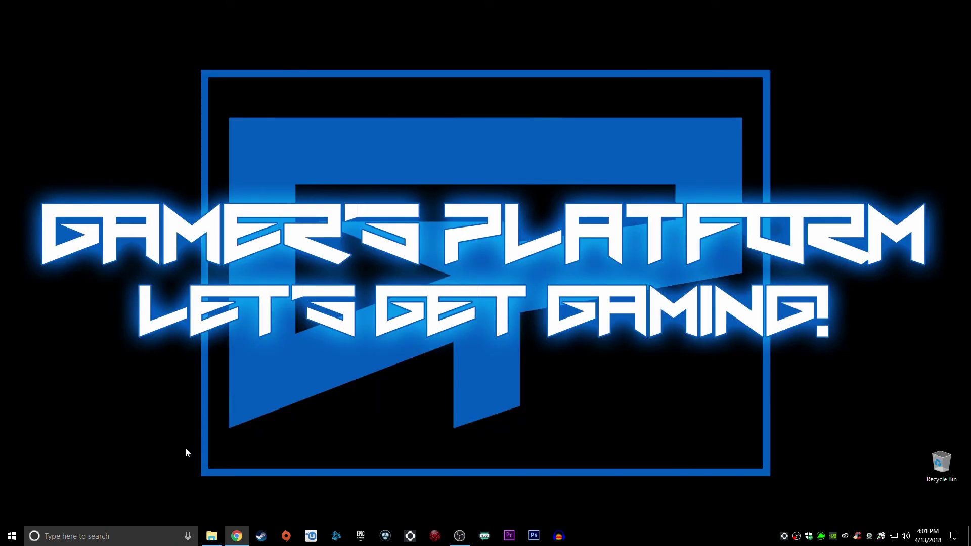
Step: Search Windows for "service" and open the Services desktop app
click(123, 538)
text(service)
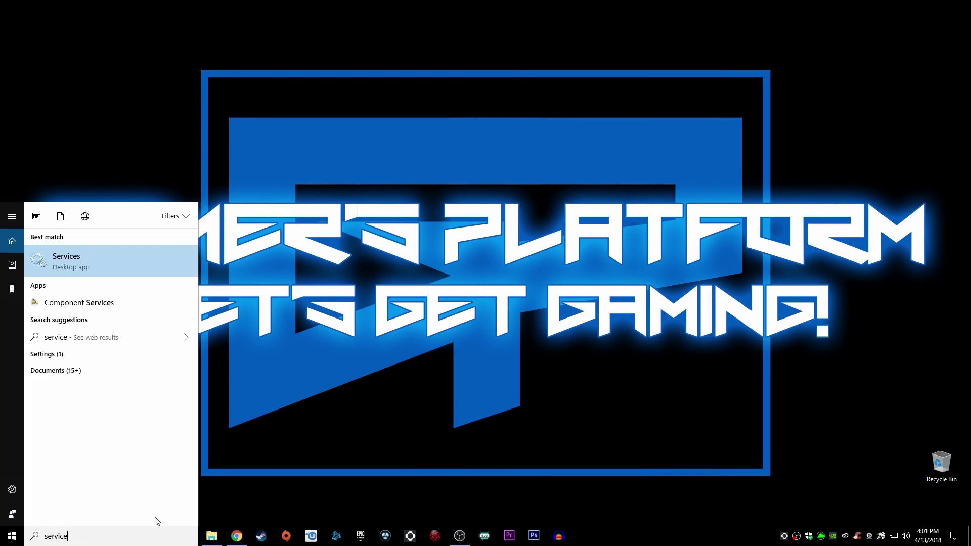
click(74, 262)
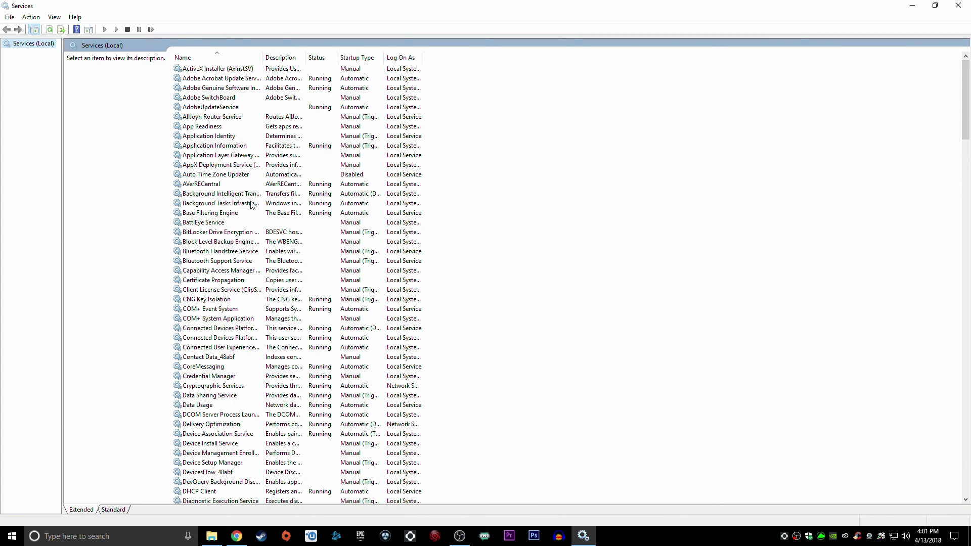
Step: Set the Superfetch service's startup type to Disabled and stop the service, applying the change and closing Services
scroll(258, 217, down, 20)
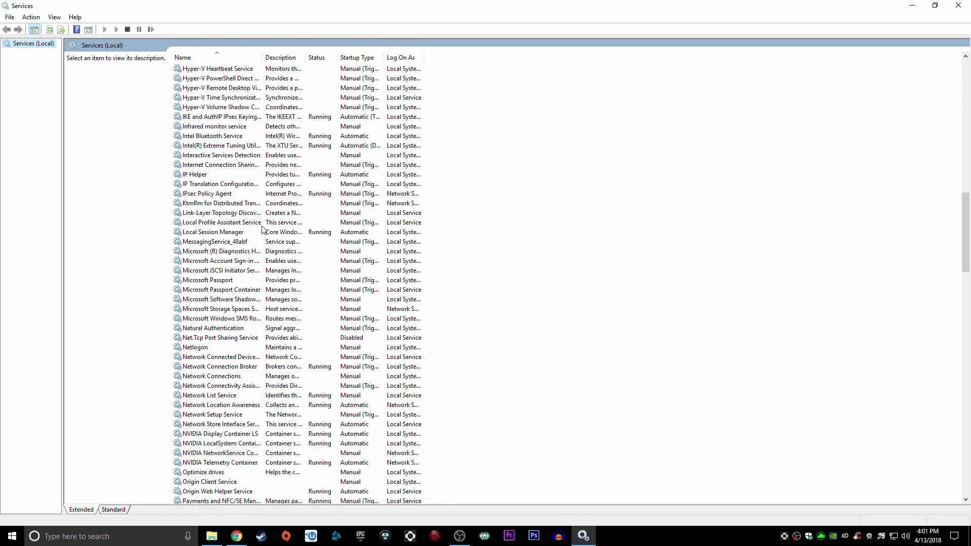
scroll(263, 231, down, 11)
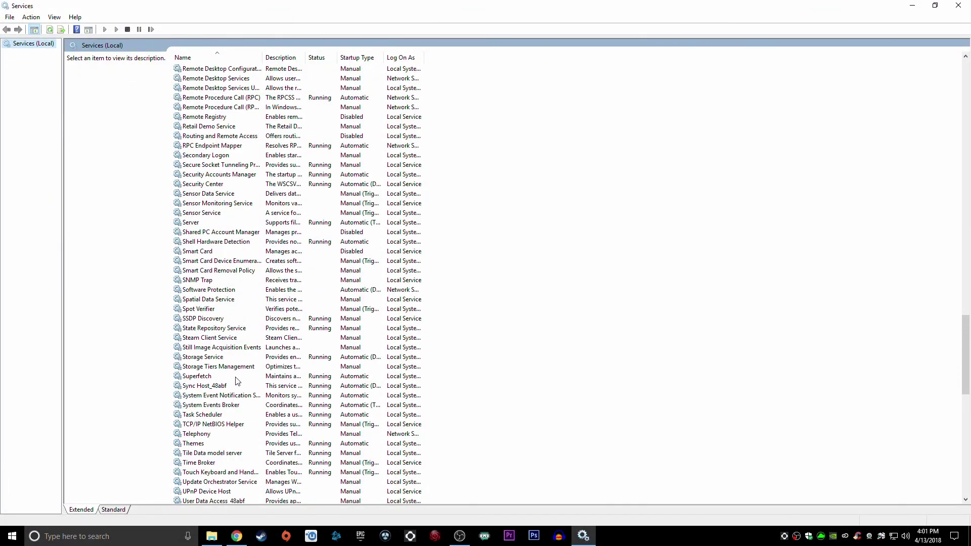
click(204, 378)
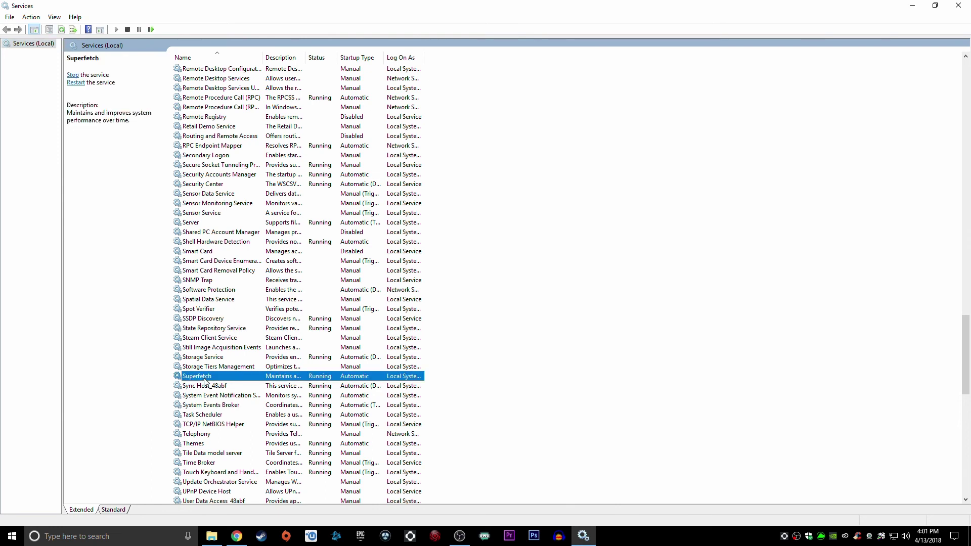
right_click(204, 381)
click(227, 473)
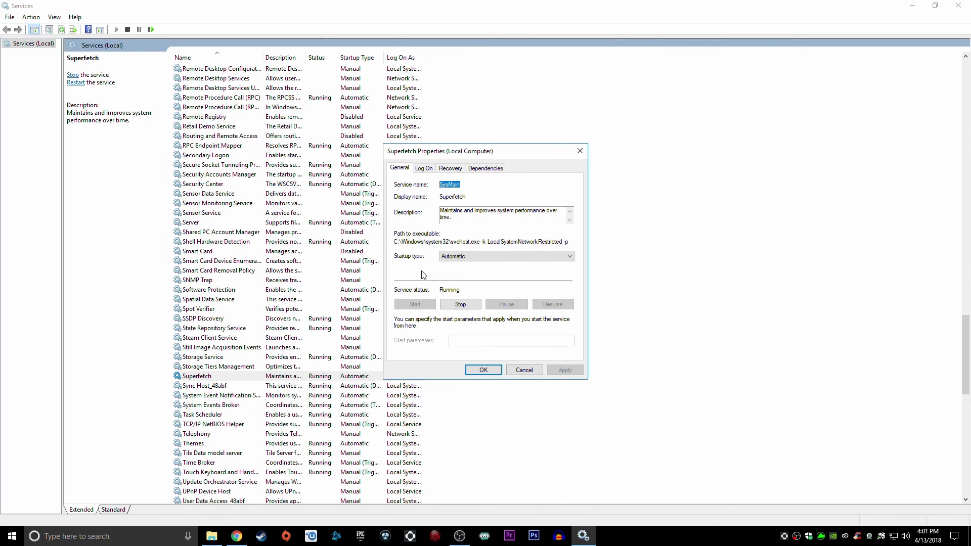
click(456, 260)
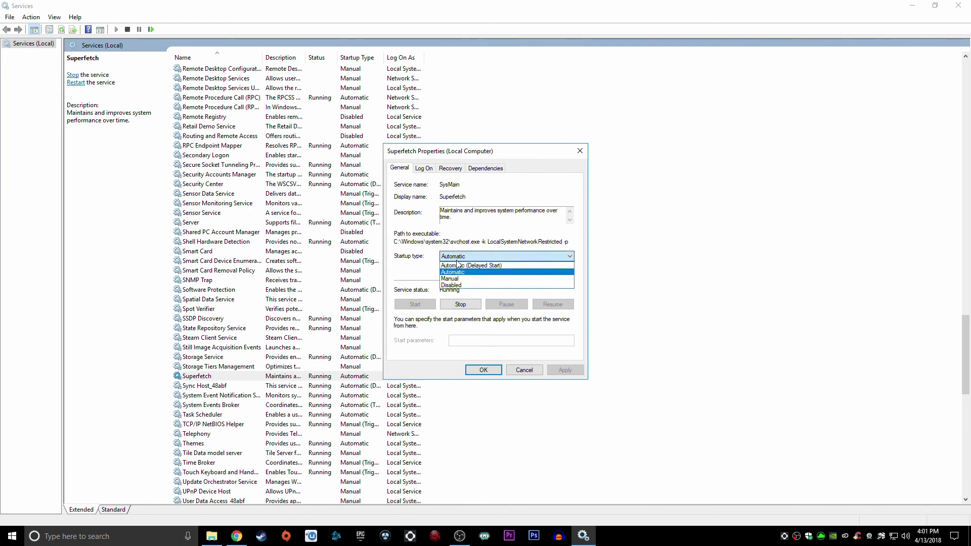
click(458, 286)
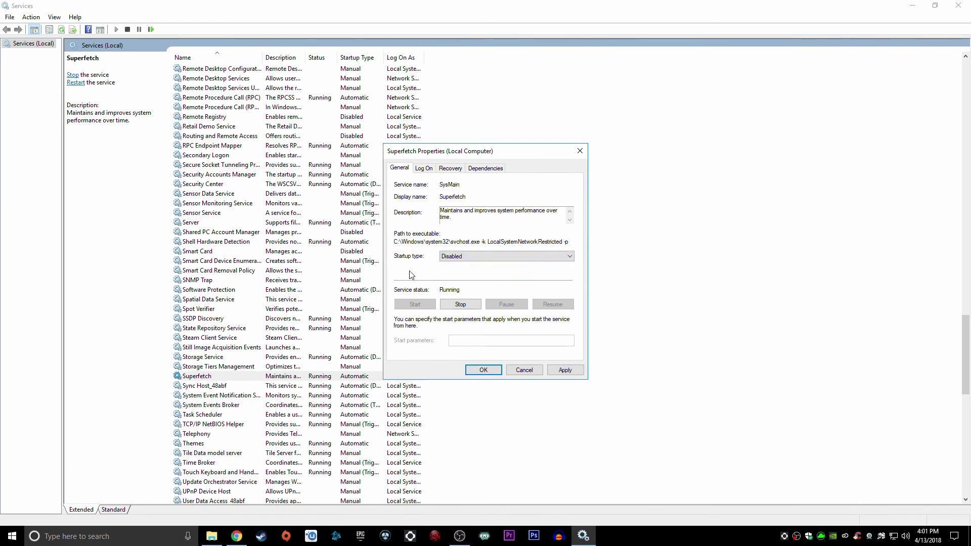
click(462, 304)
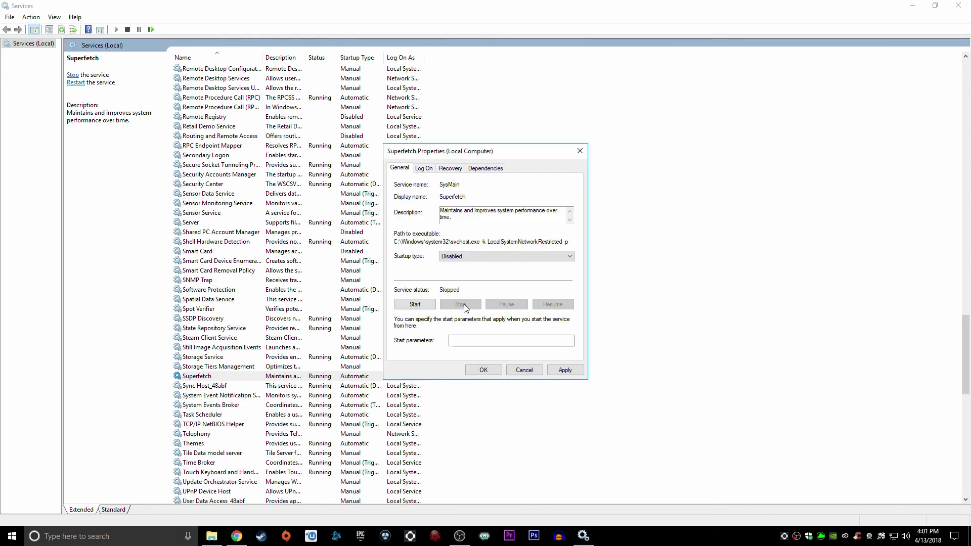
click(562, 370)
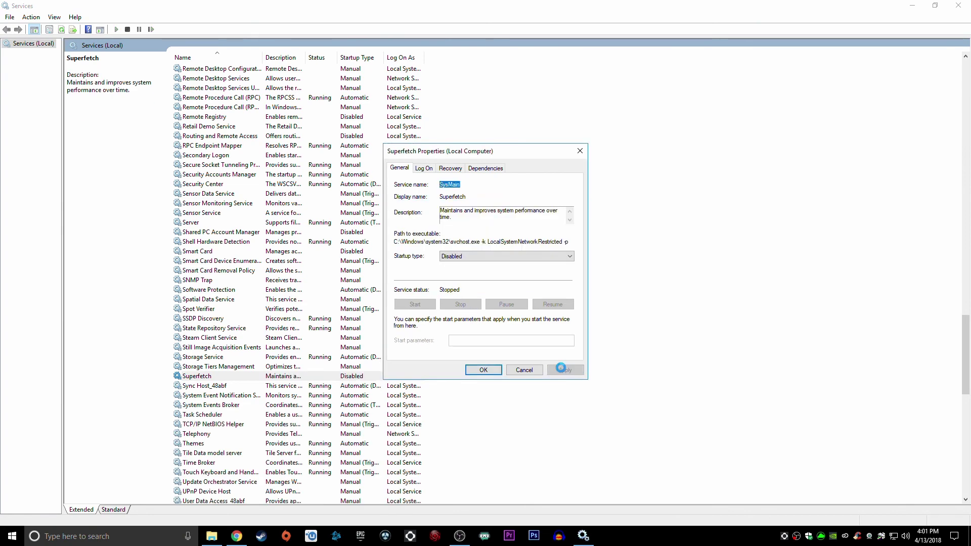
click(490, 370)
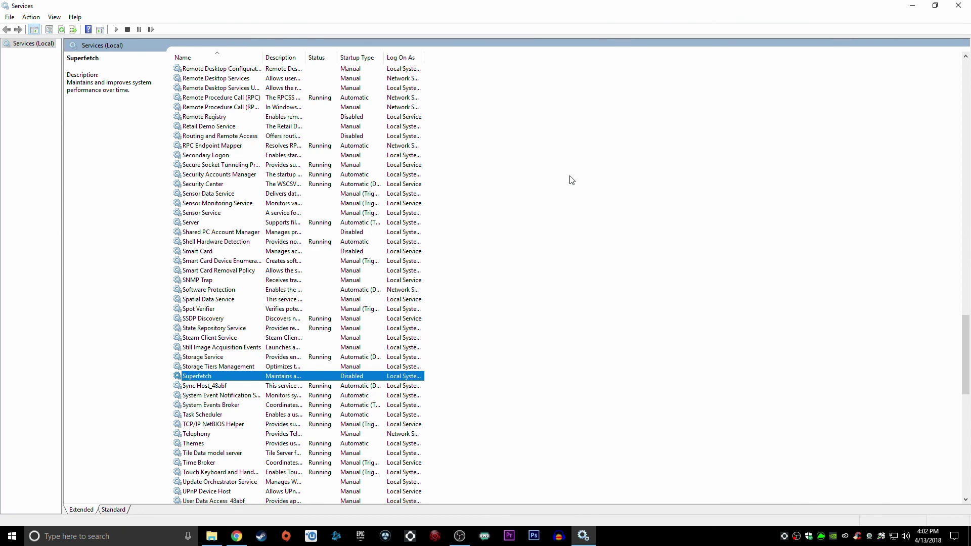
click(959, 6)
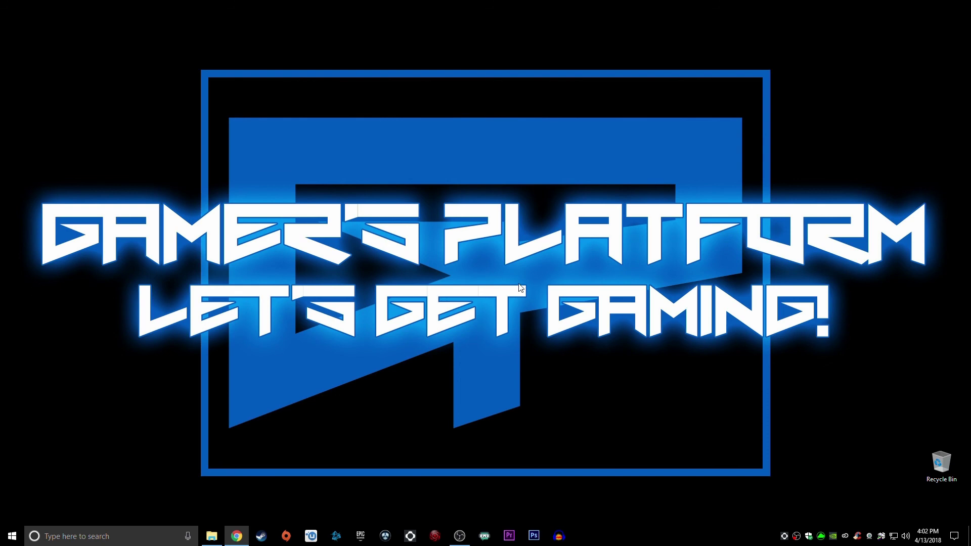
Step: Open the Privacy category in Windows Settings
click(11, 536)
click(12, 493)
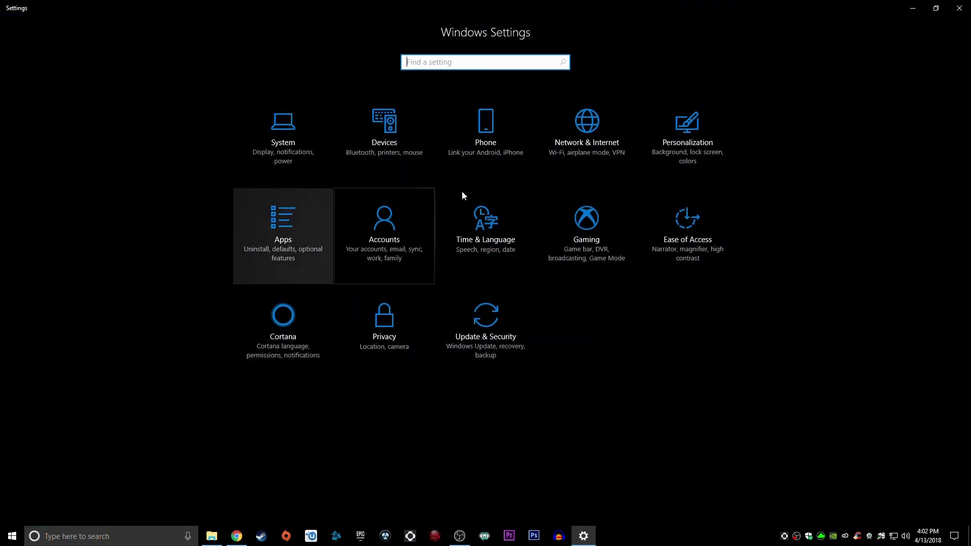
click(406, 355)
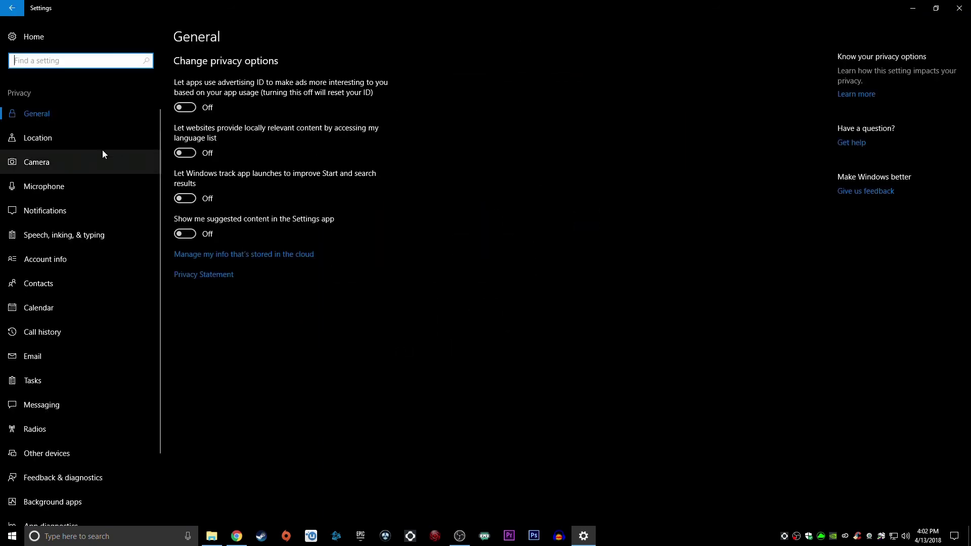
Step: Review the Location, Camera, Microphone and Notifications privacy pages
click(47, 136)
click(44, 163)
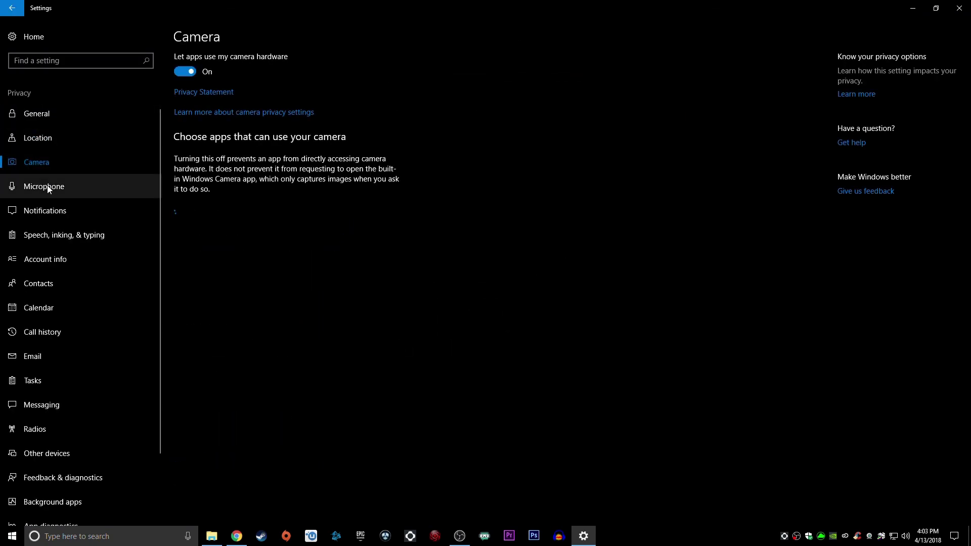
click(55, 142)
click(48, 186)
click(45, 210)
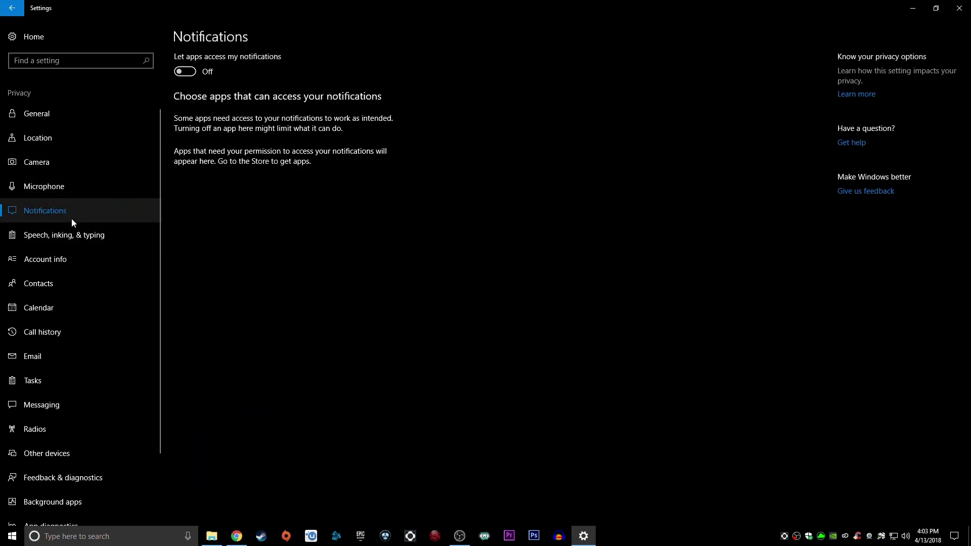
Step: Review which apps are allowed to run in the background, and return to the Settings home page
scroll(62, 434, down, 3)
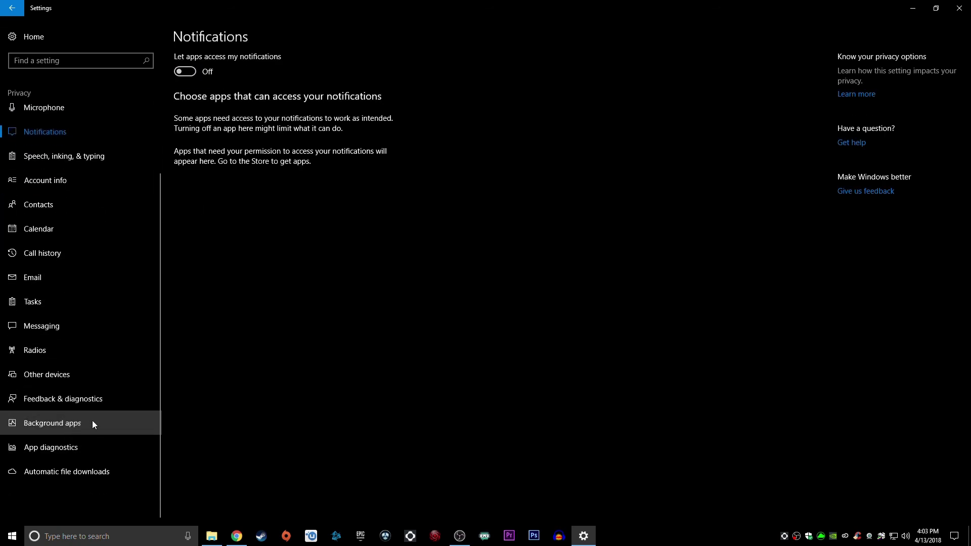
click(81, 424)
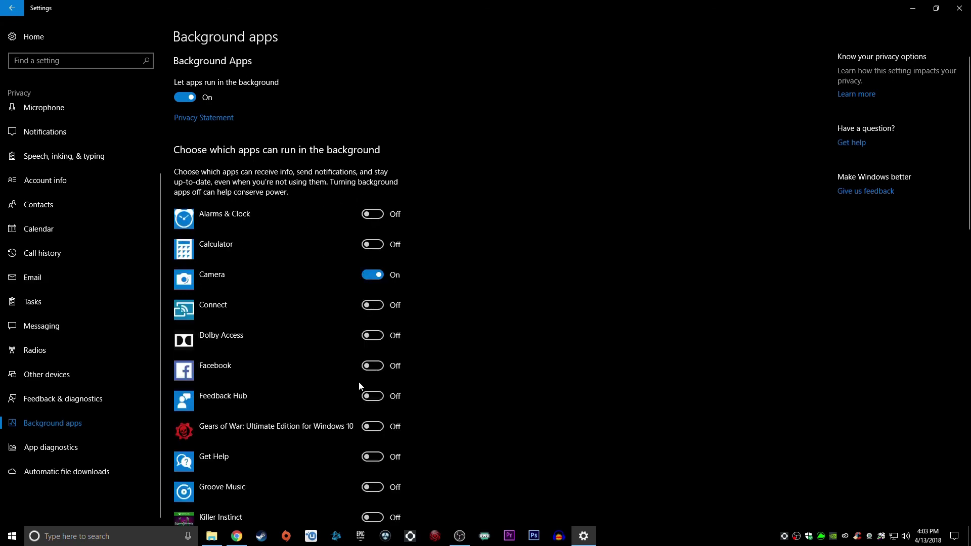
scroll(351, 348, down, 12)
scroll(358, 359, up, 12)
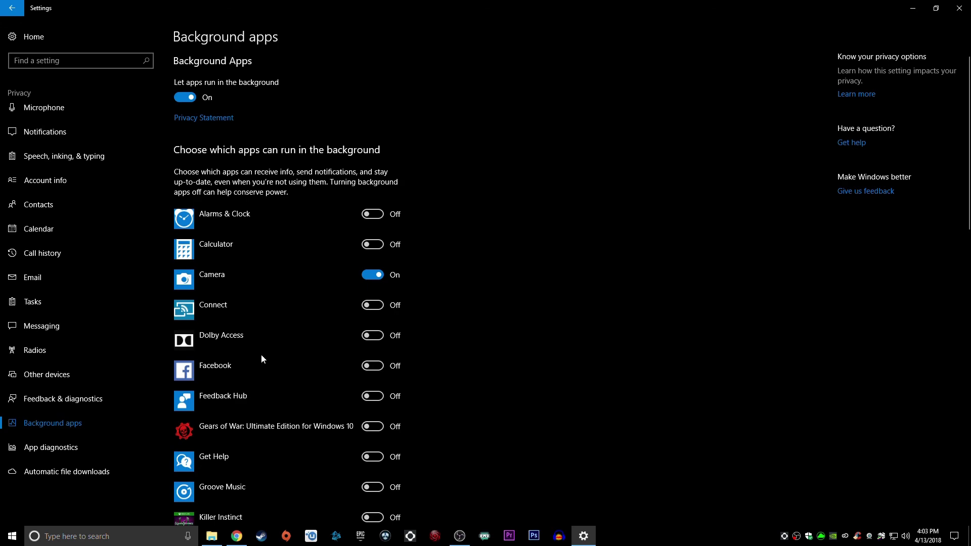
scroll(303, 325, down, 15)
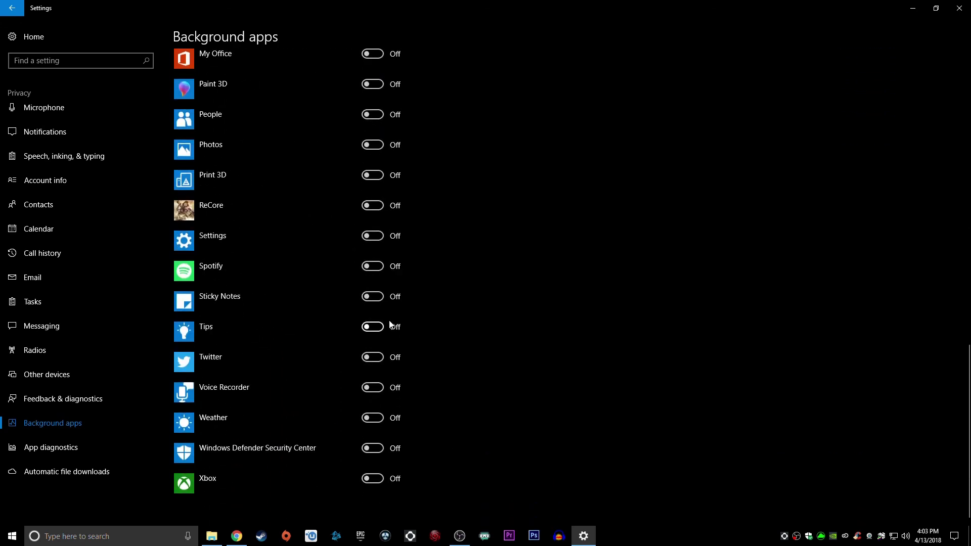
scroll(281, 275, up, 15)
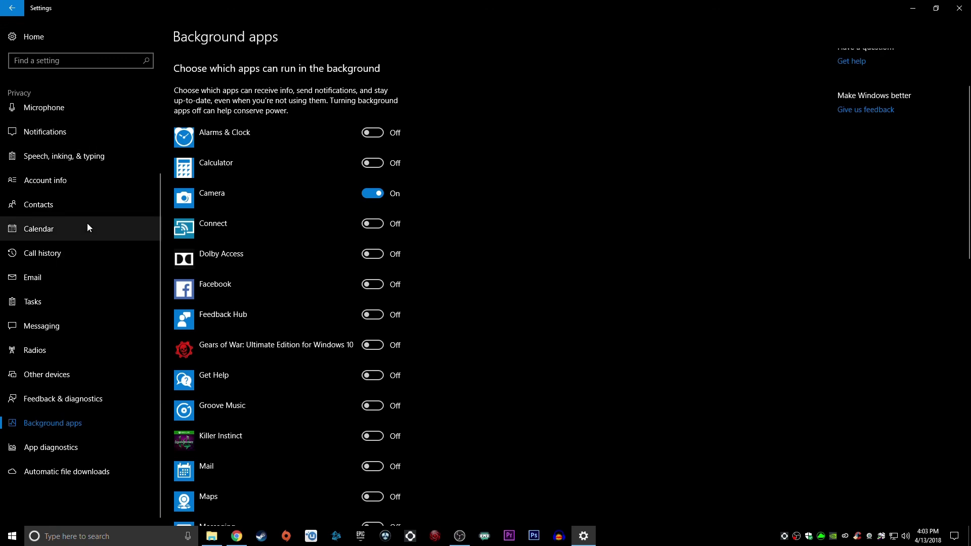
click(16, 15)
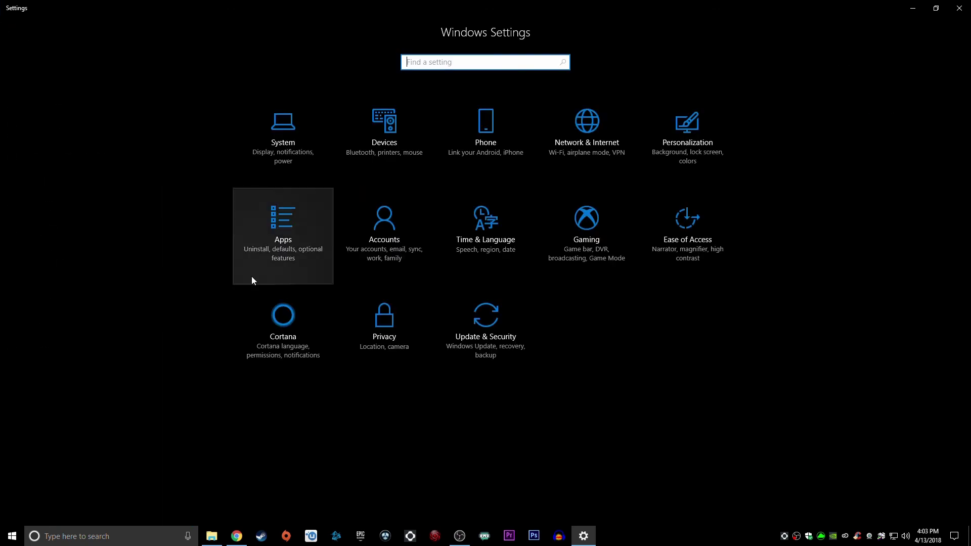
Step: Review the System pages for Multitasking, Projecting to this PC, Shared experiences and Power & sleep, and return to the Settings home page
click(297, 136)
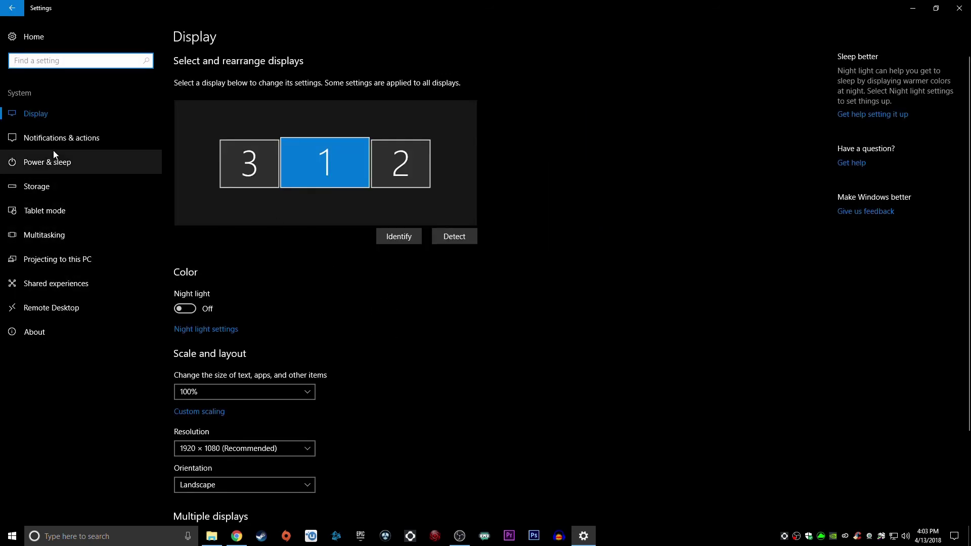
click(60, 238)
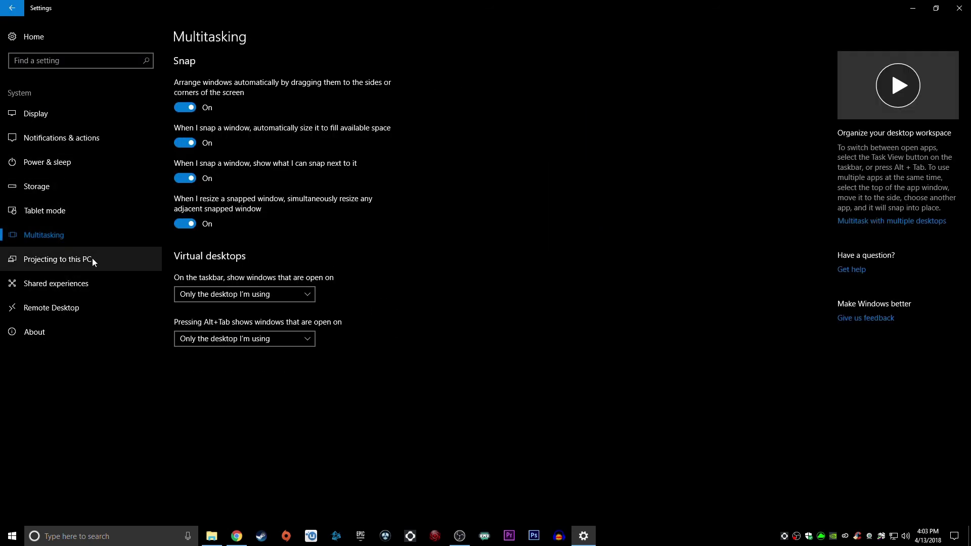
click(67, 264)
click(66, 286)
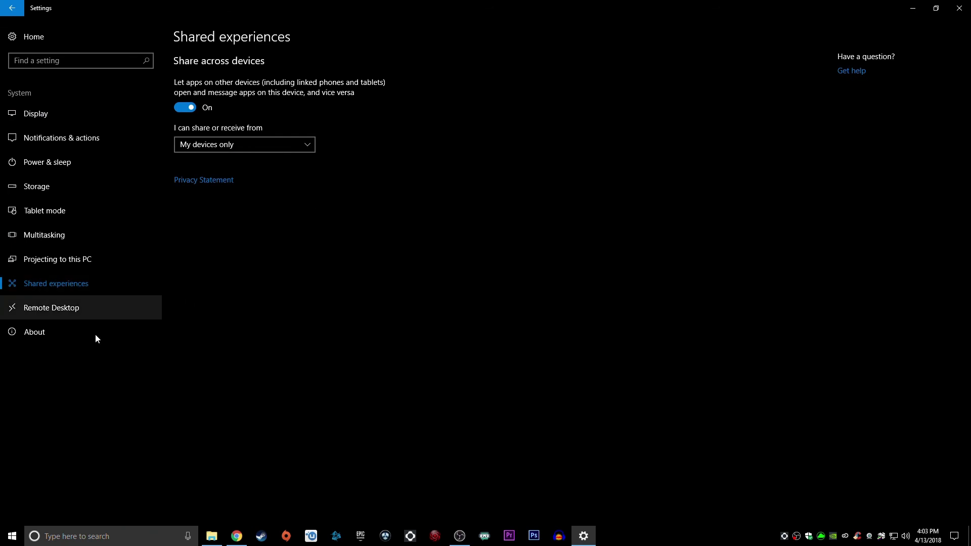
click(59, 167)
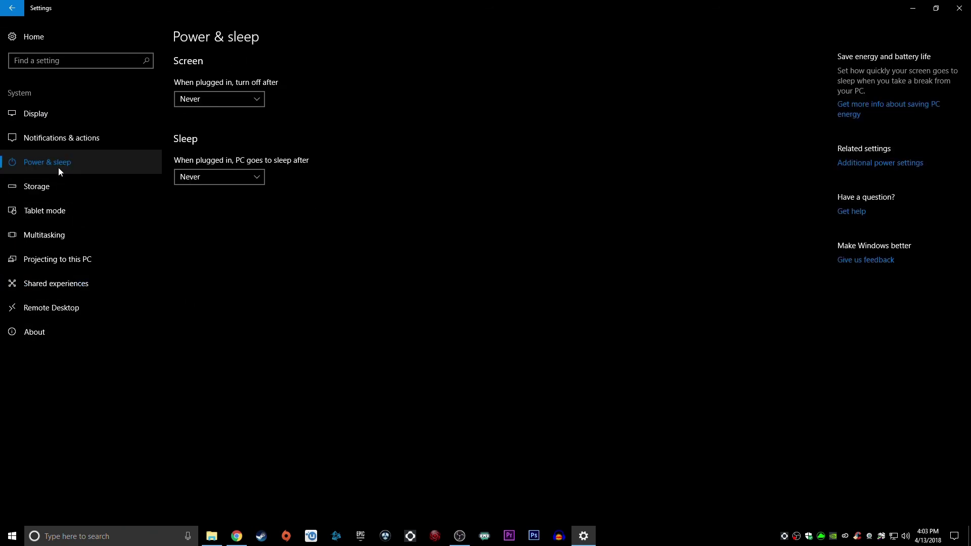
click(20, 13)
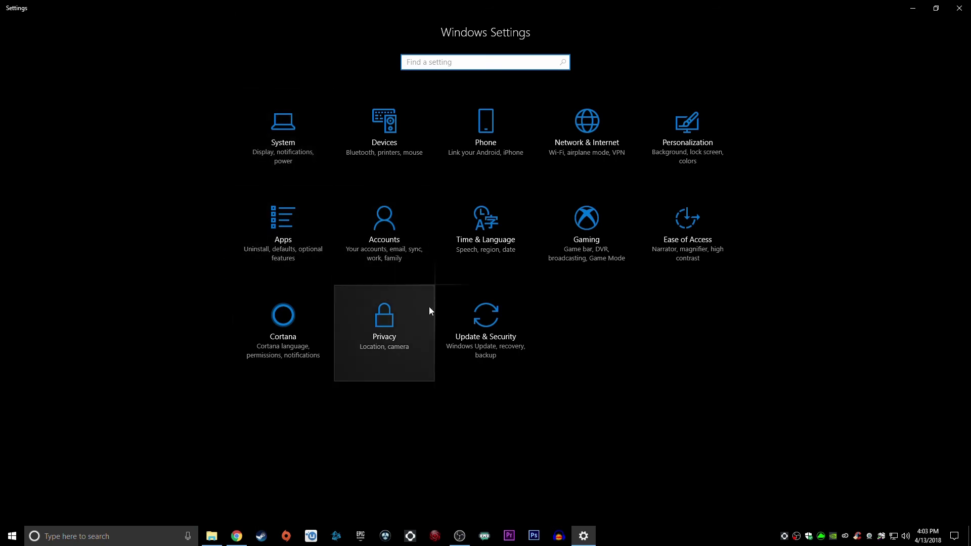